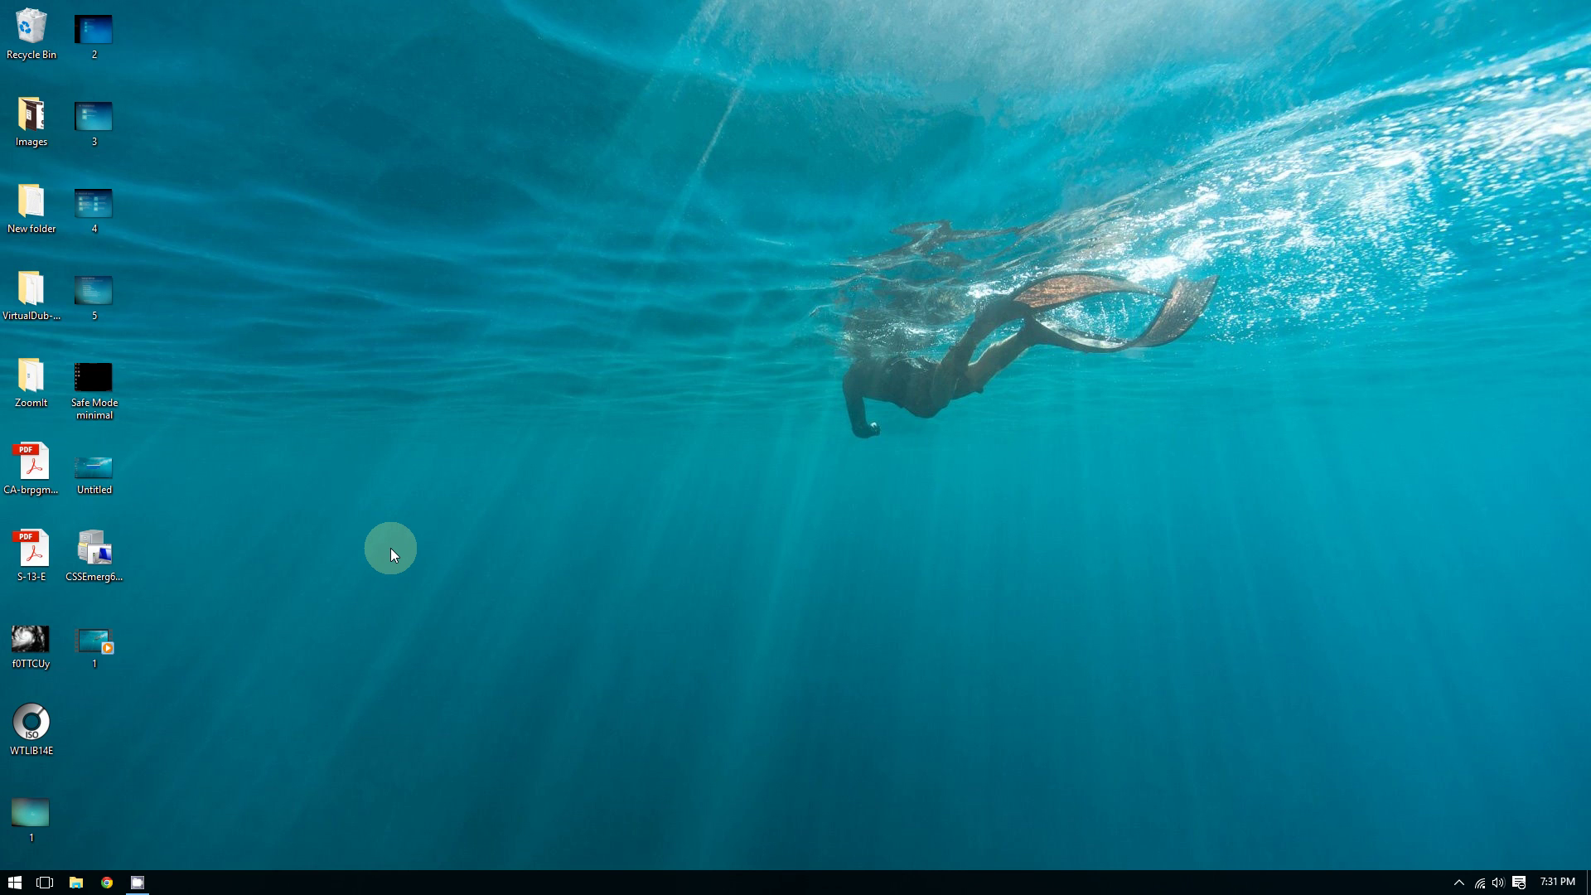
Step: Open Task Manager with Ctrl+Shift+Esc, switch it to Fewer details, then close it
{"action": "key", "text": "ctrl+shift+Escape"}
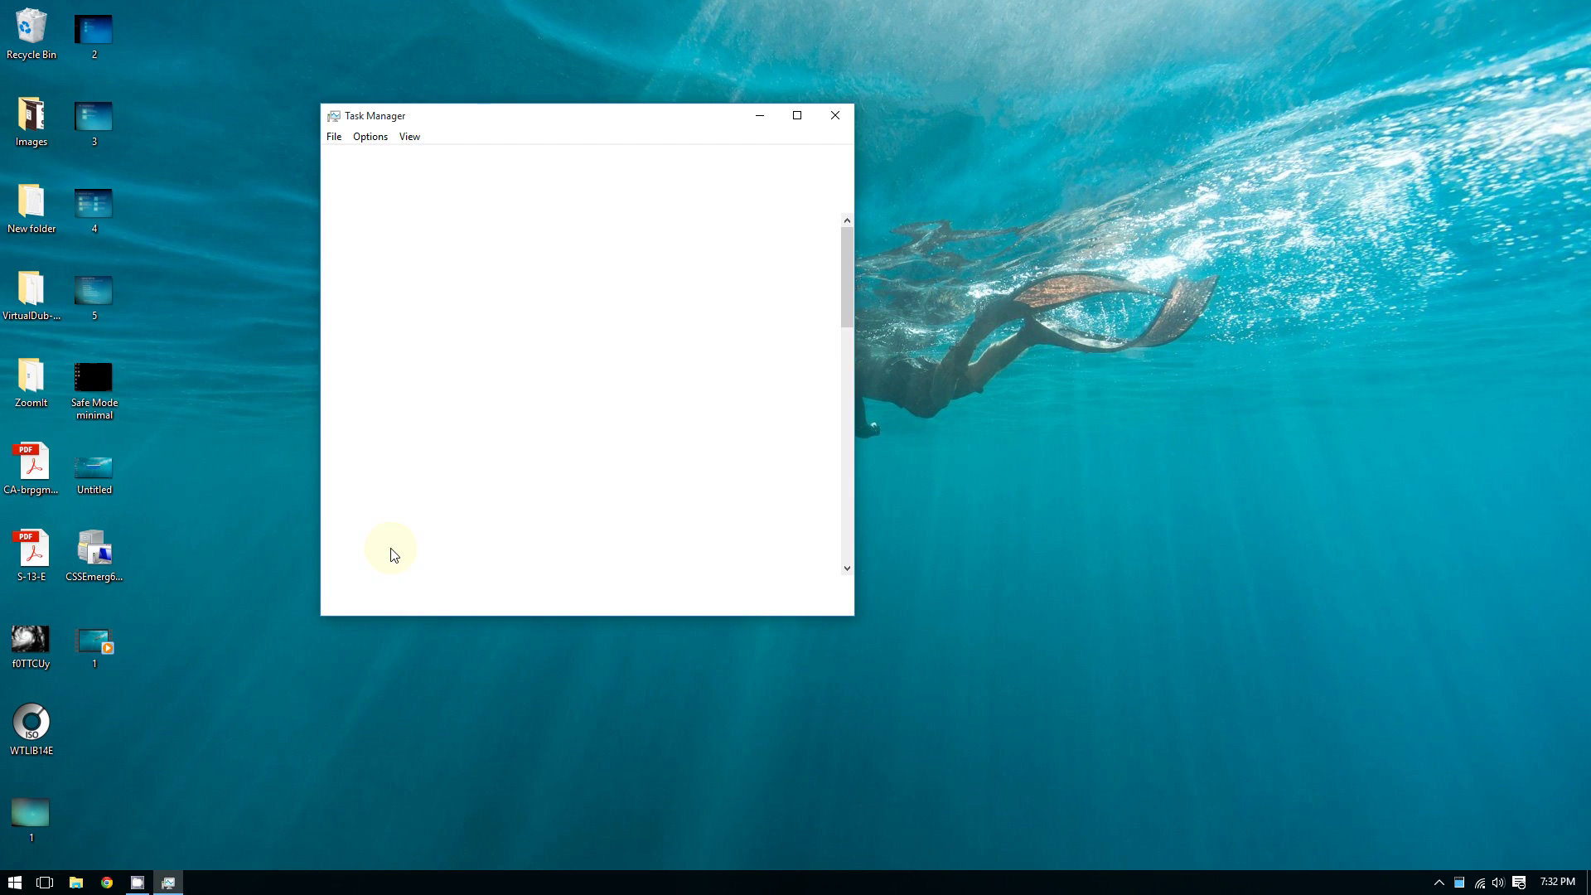
{"action": "left_click", "coordinate": [351, 602]}
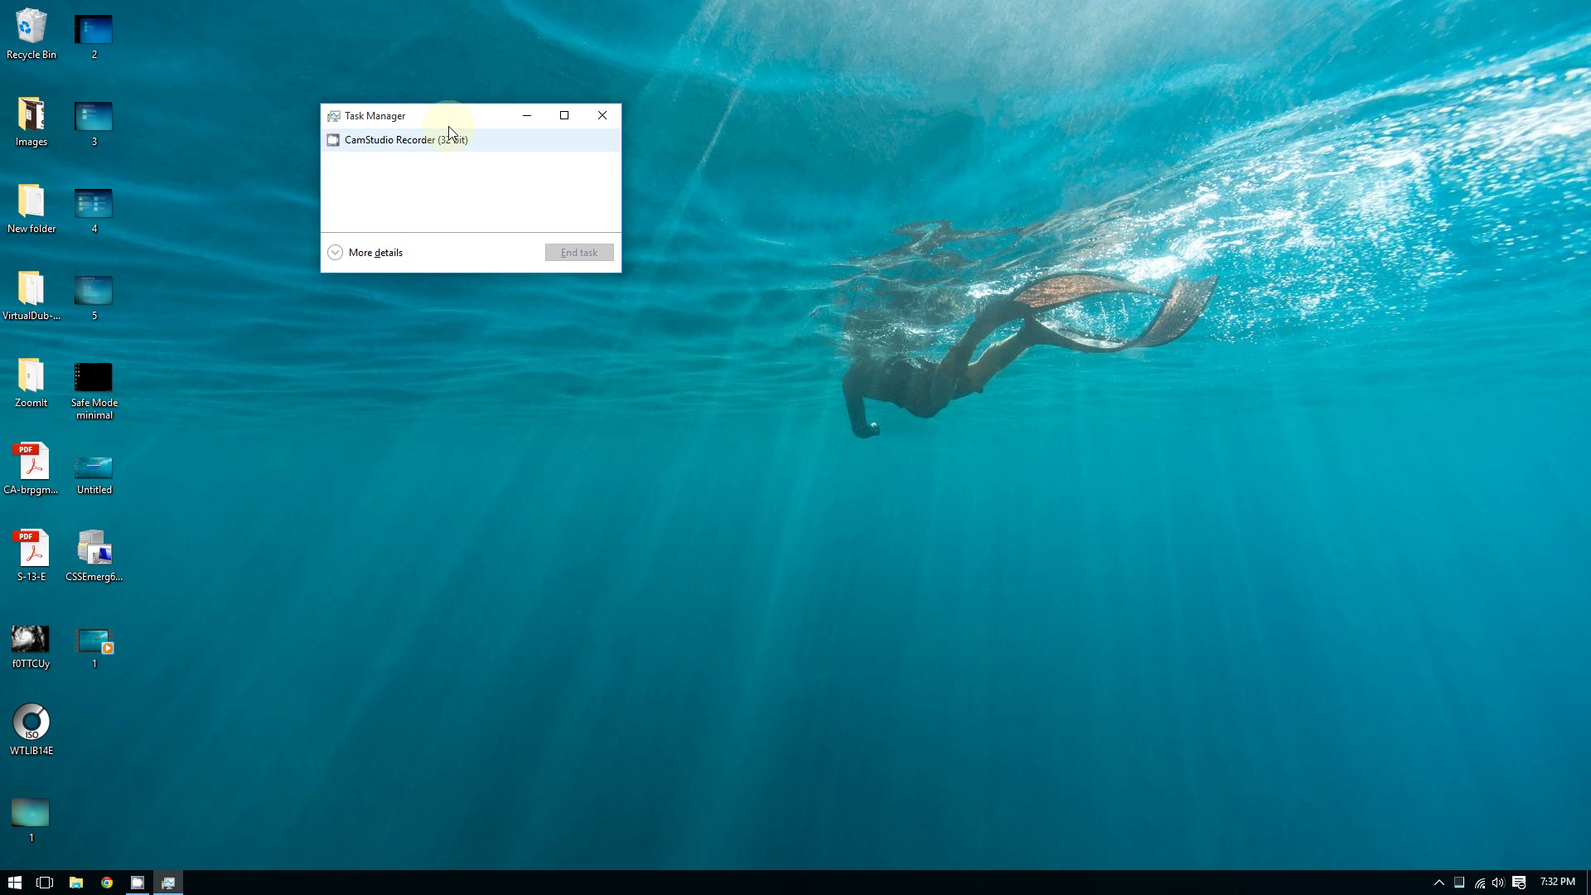
{"action": "left_click_drag", "start_coordinate": [451, 124], "coordinate": [421, 311]}
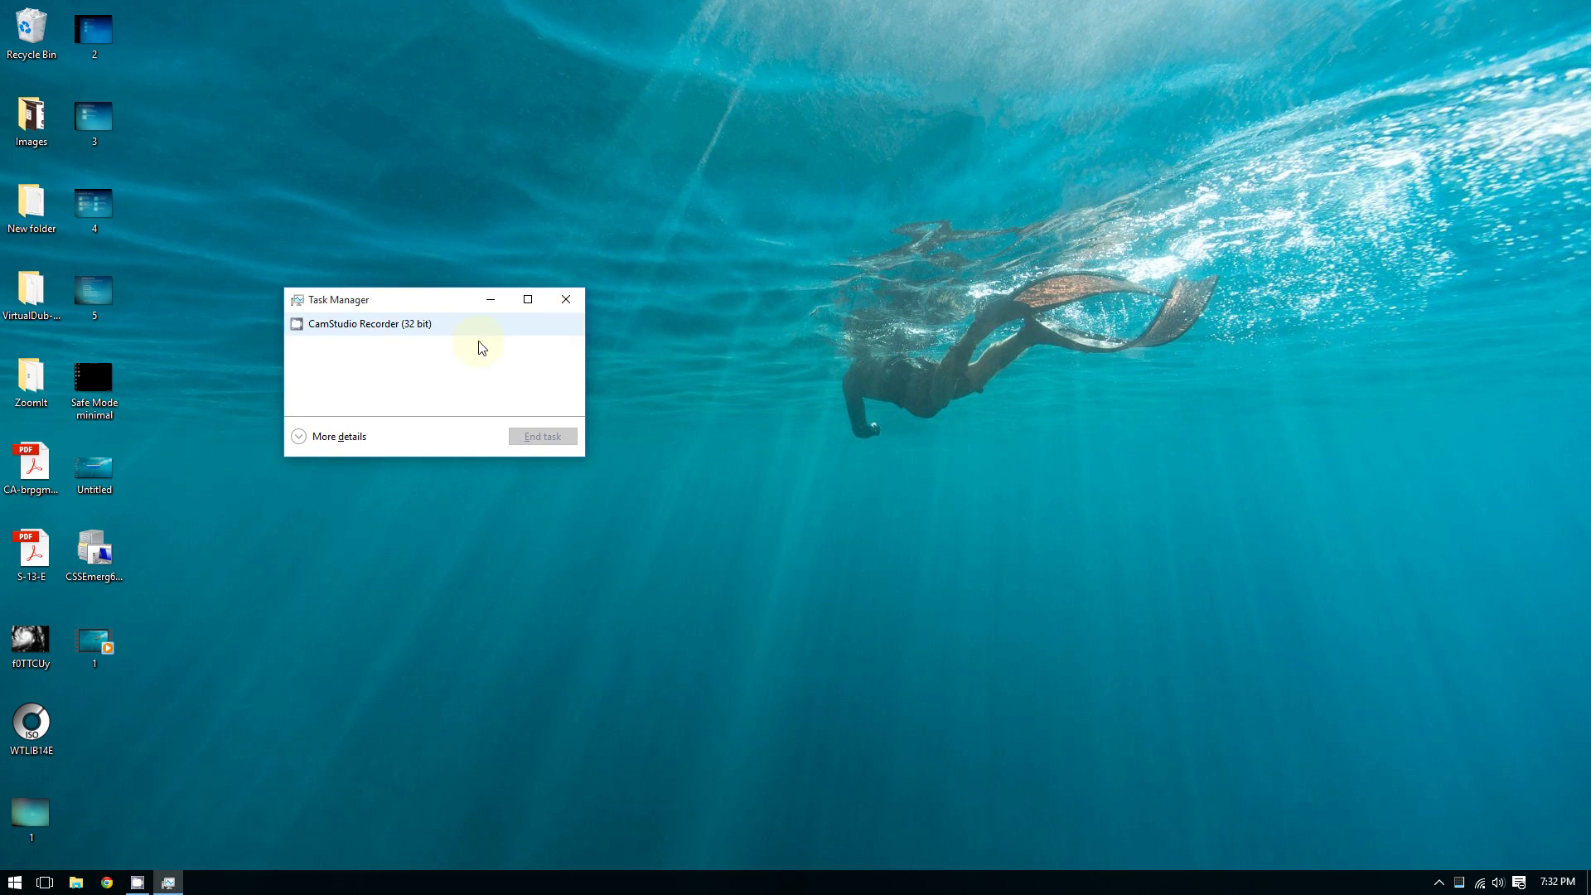
{"action": "left_click", "coordinate": [580, 292]}
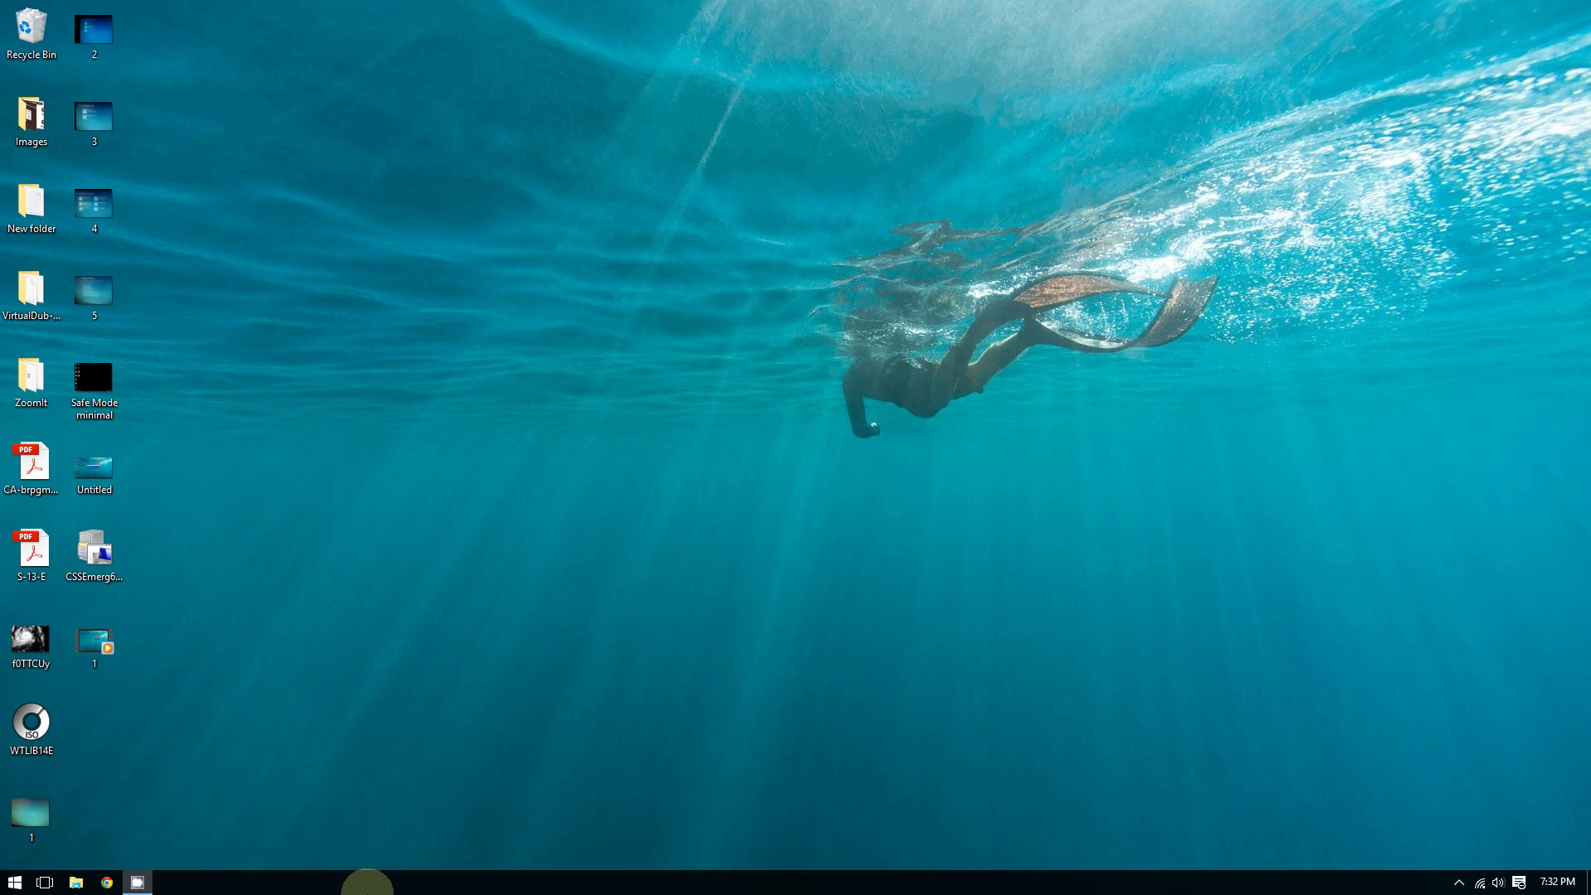
Step: Reopen Task Manager from the taskbar's right-click menu and move it higher up
{"action": "right_click", "coordinate": [373, 888]}
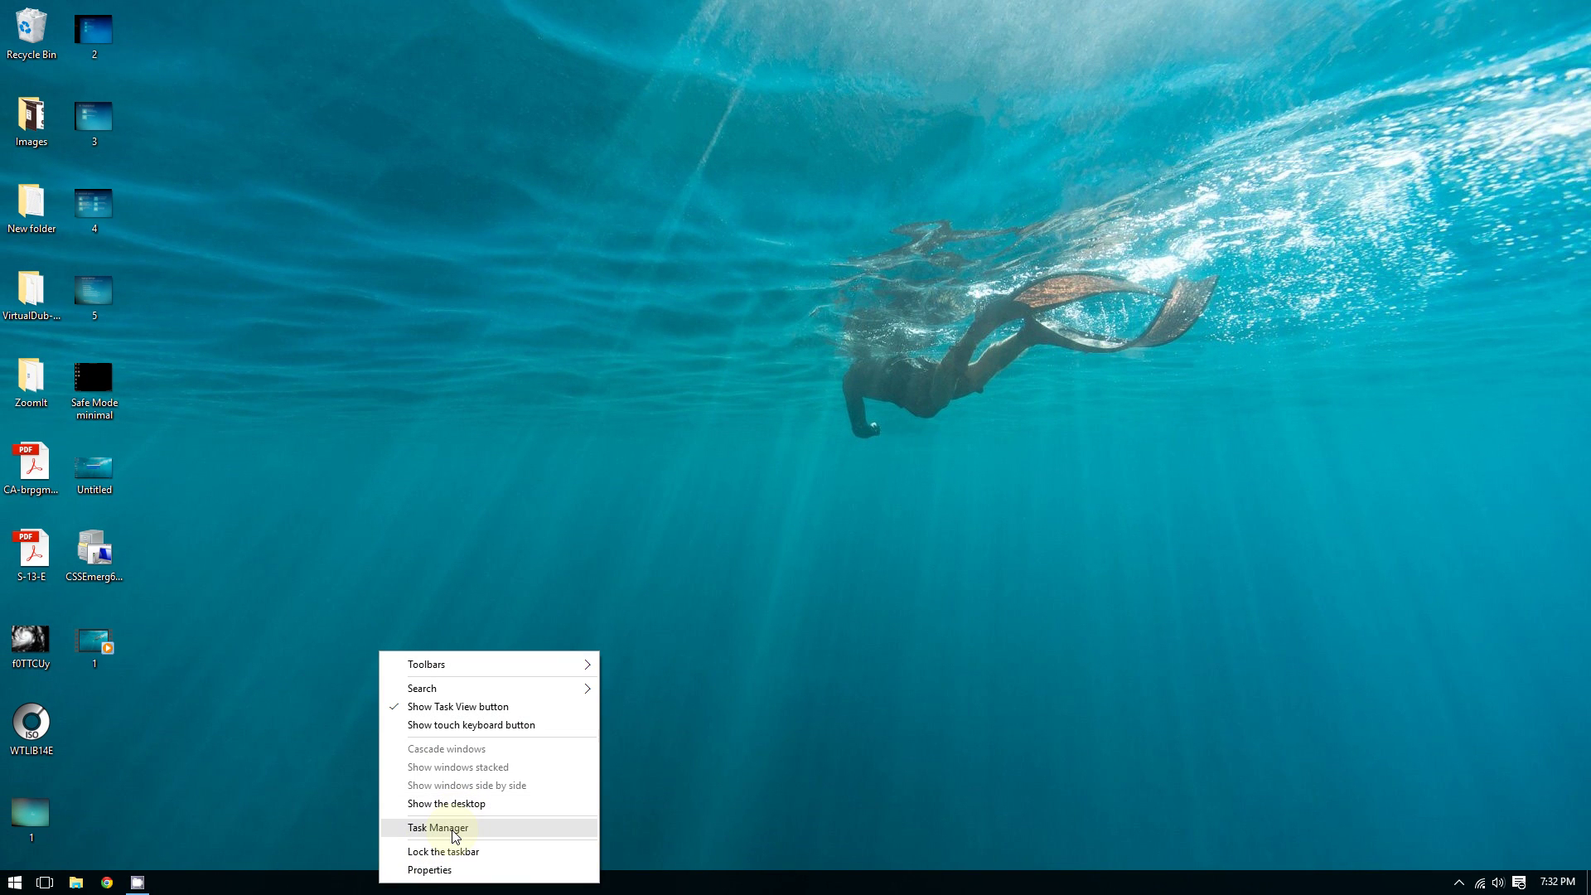
{"action": "left_click", "coordinate": [455, 829]}
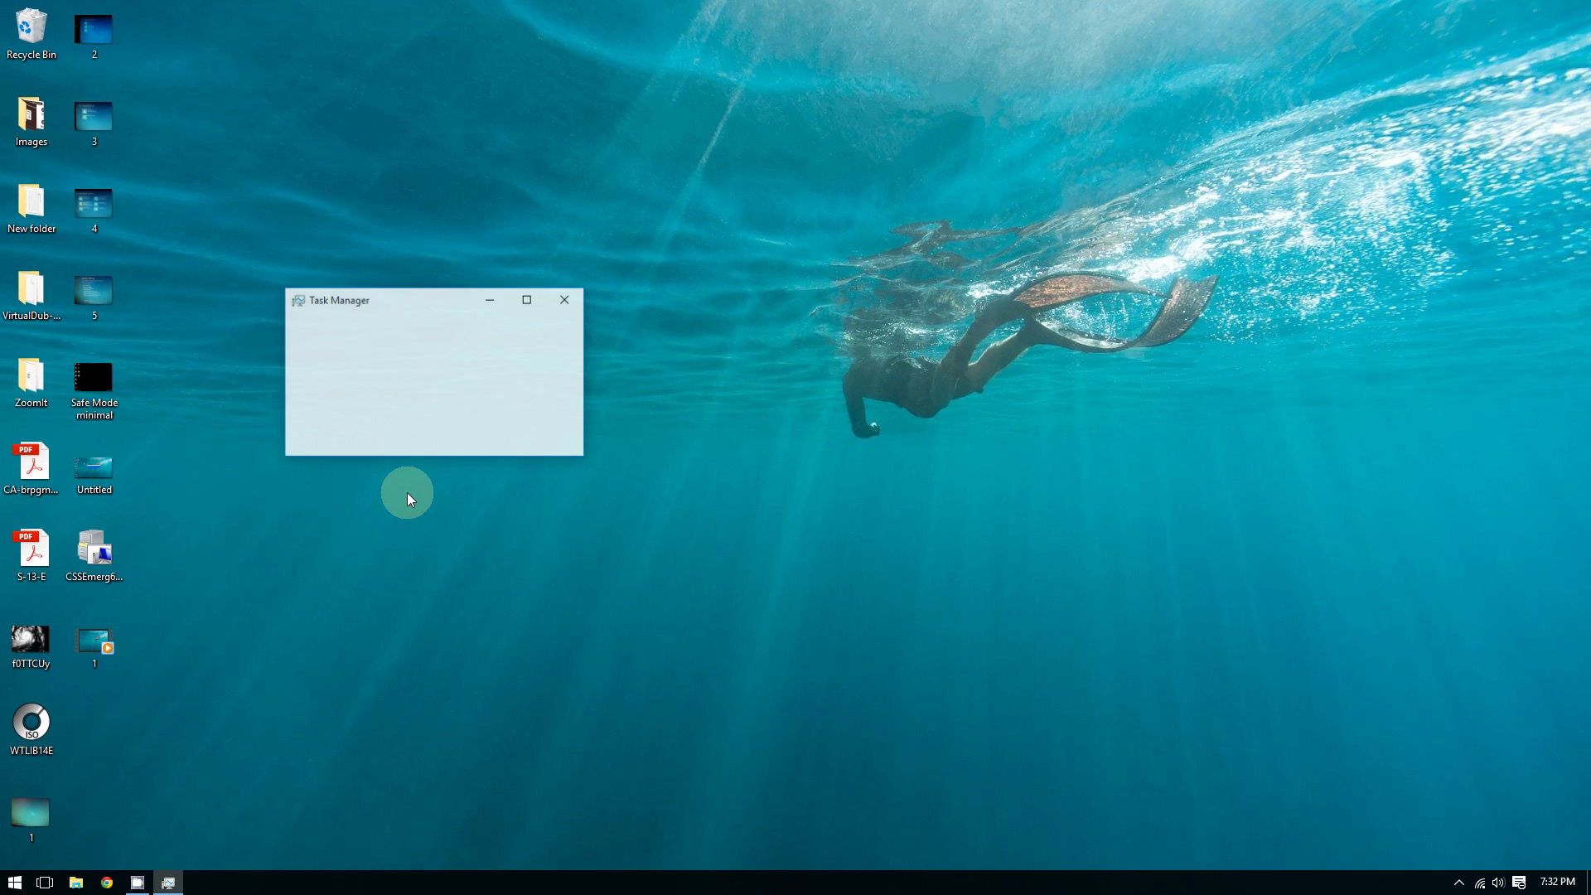
{"action": "left_click_drag", "start_coordinate": [415, 302], "coordinate": [433, 222]}
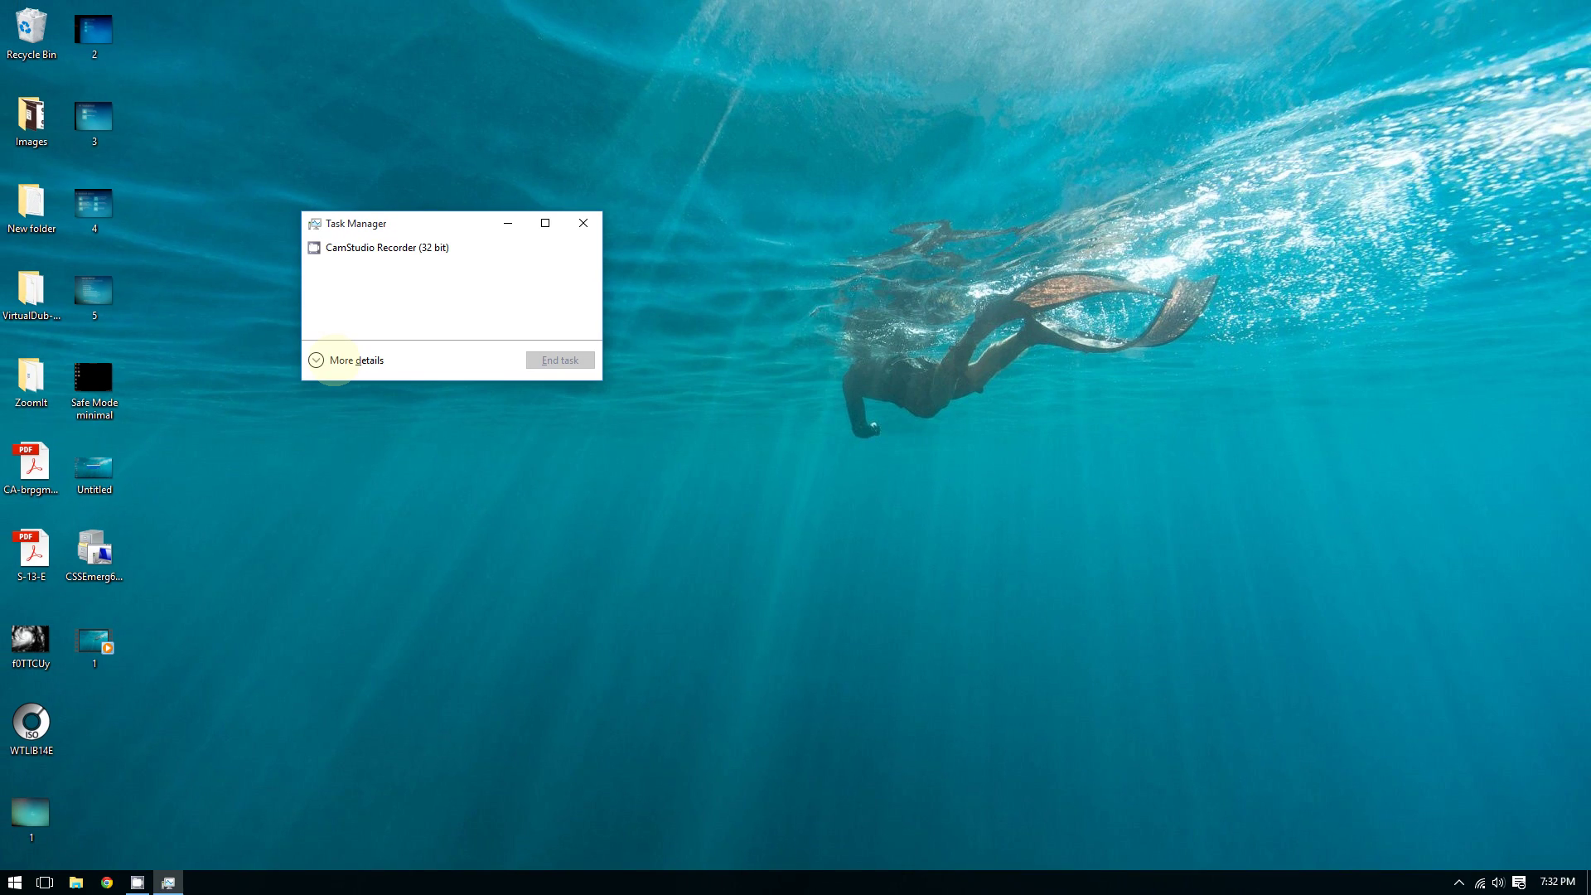
Step: Expand Task Manager to More details and use File > Run new task to run msconfig
{"action": "left_click", "coordinate": [335, 360]}
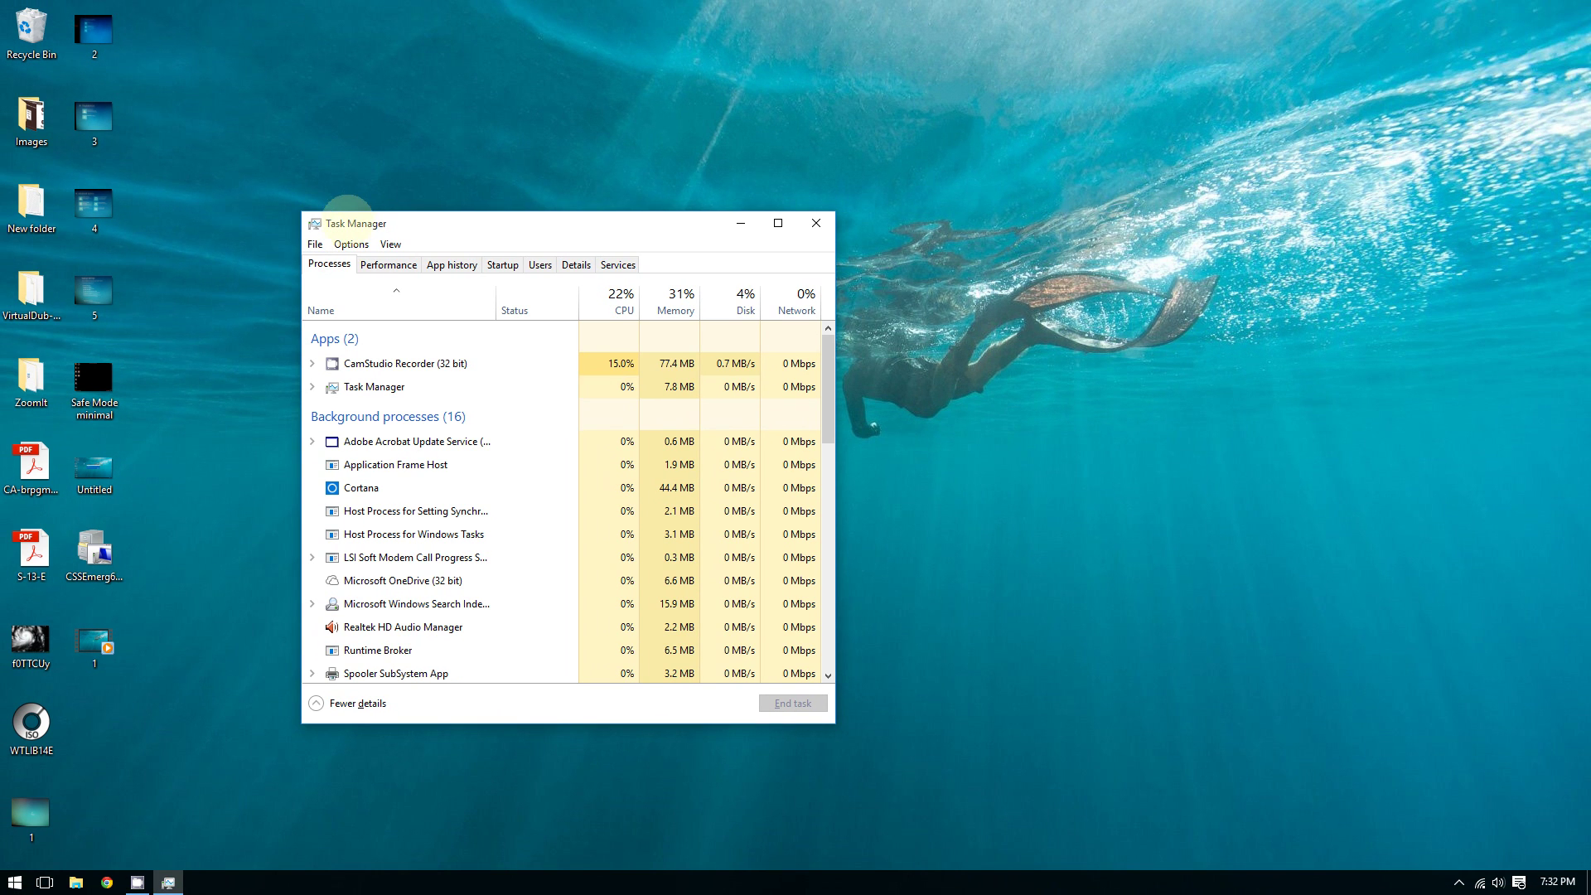
{"action": "left_click", "coordinate": [261, 207]}
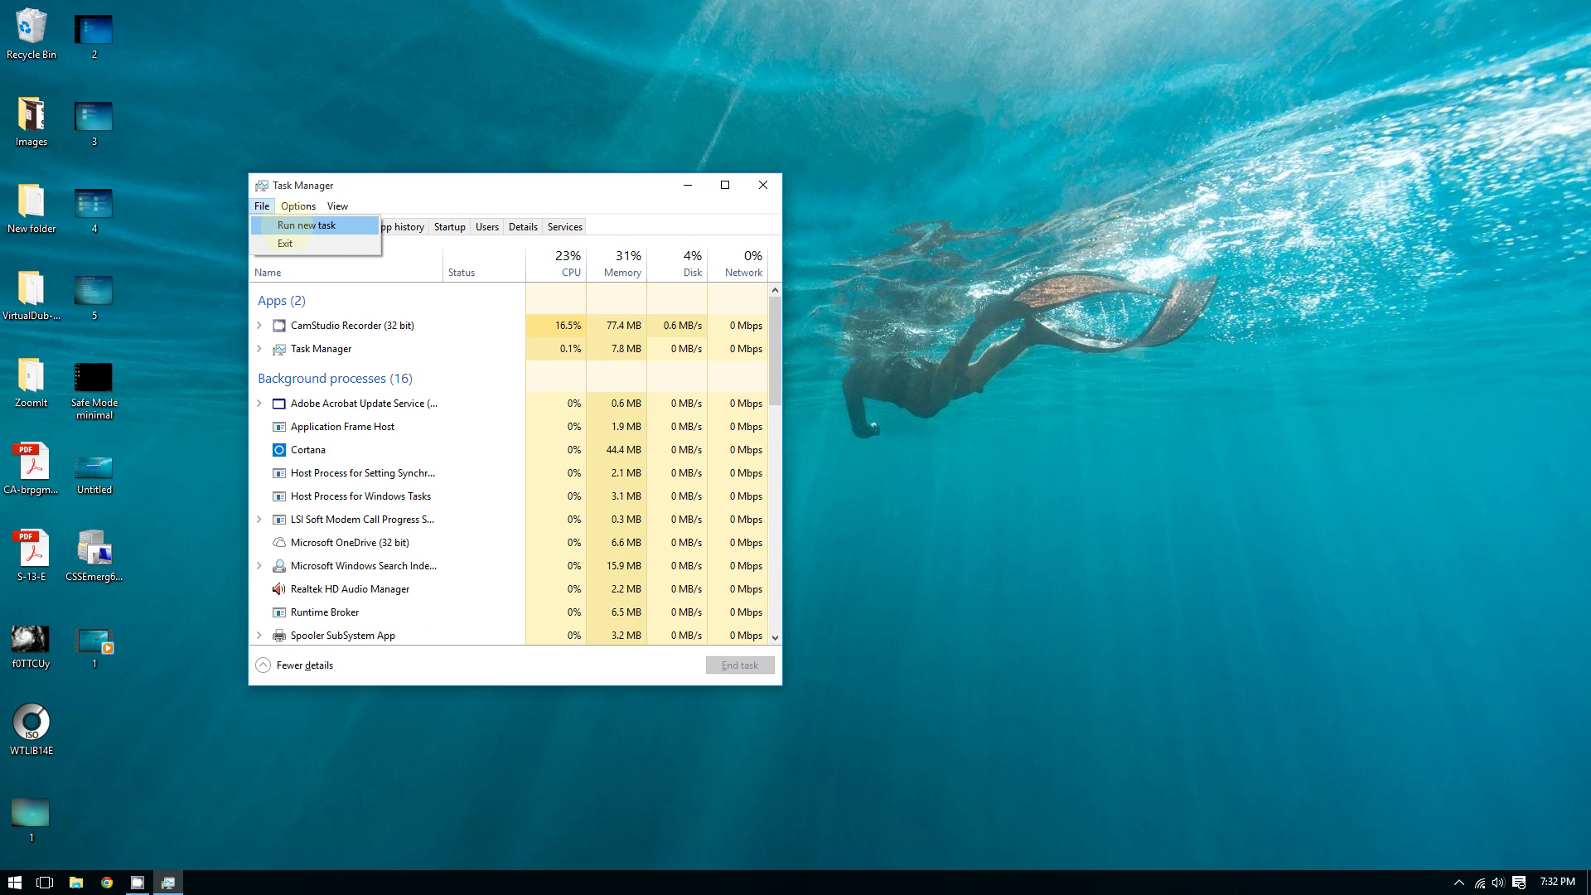
{"action": "key", "text": "Escape"}
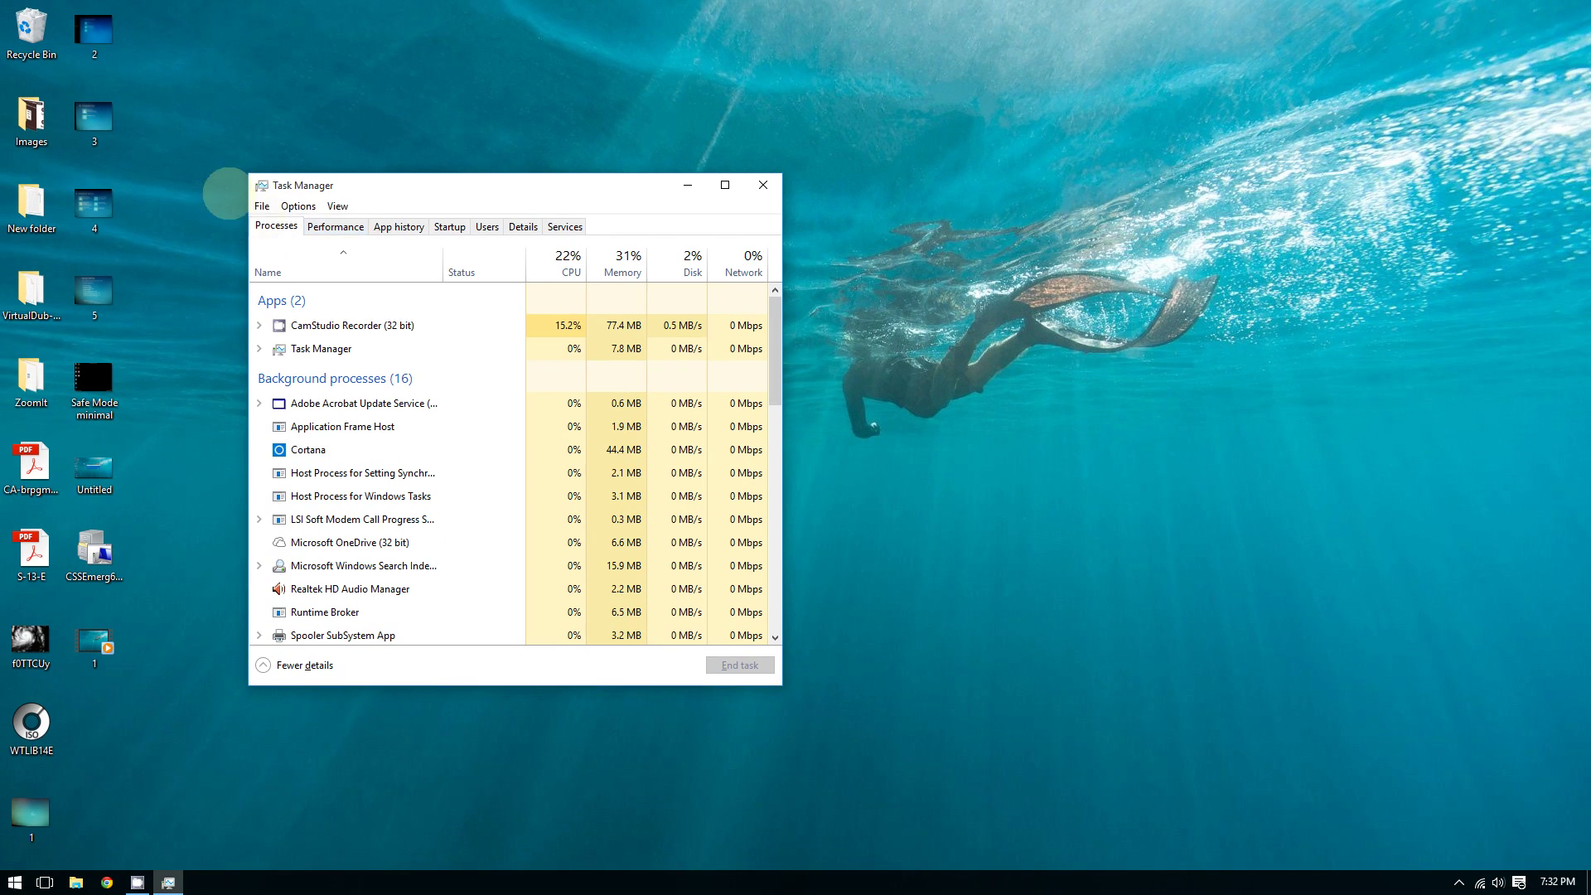
{"action": "left_click", "coordinate": [298, 206]}
{"action": "left_click", "coordinate": [261, 207]}
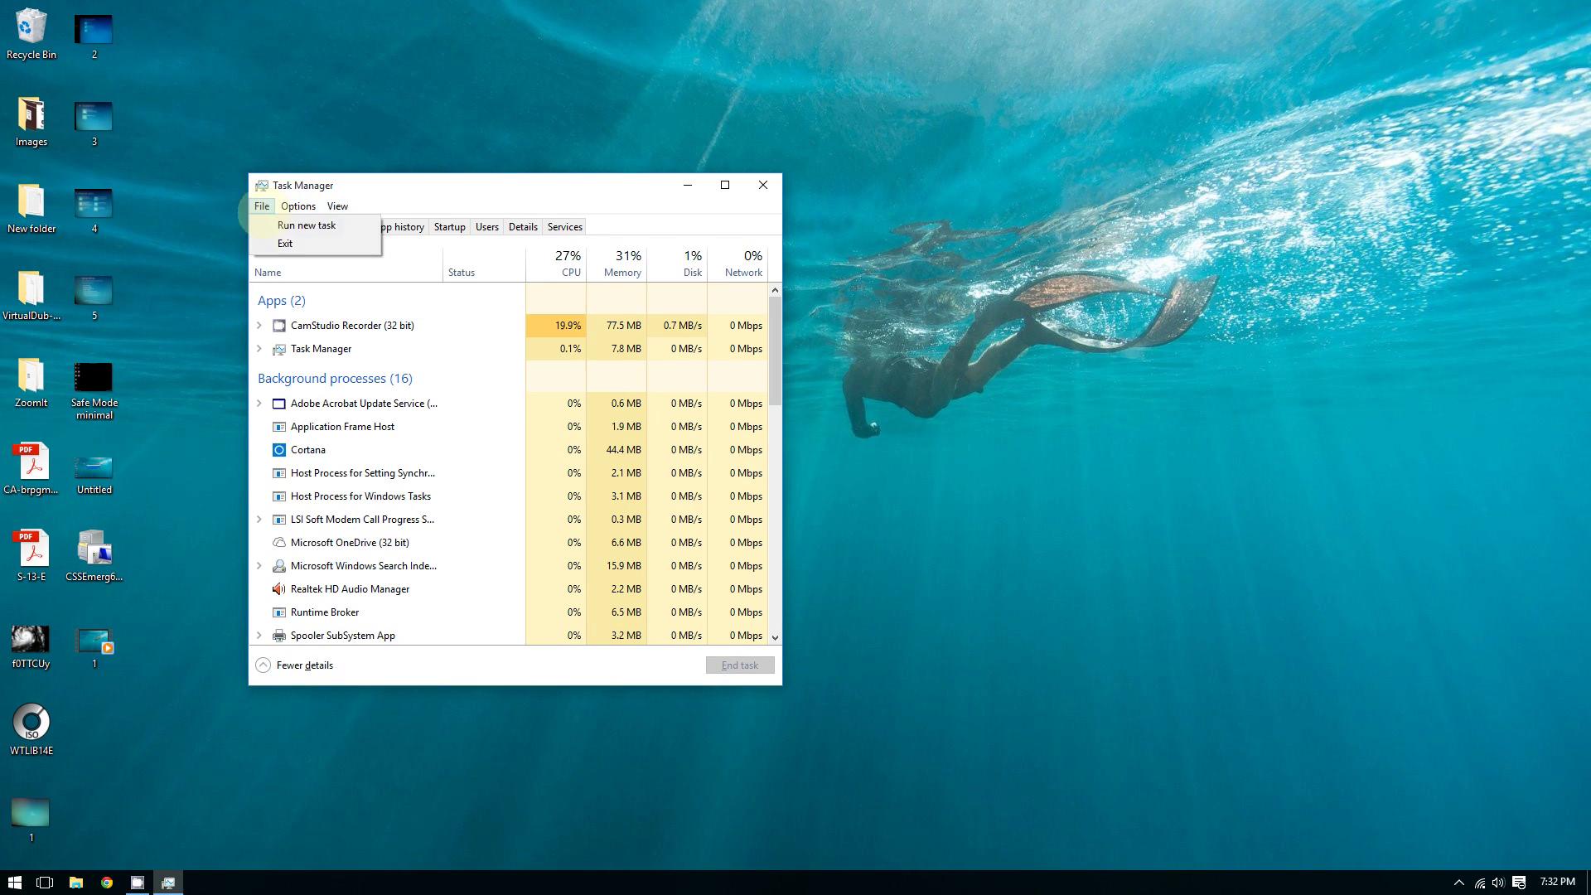
{"action": "left_click", "coordinate": [290, 222]}
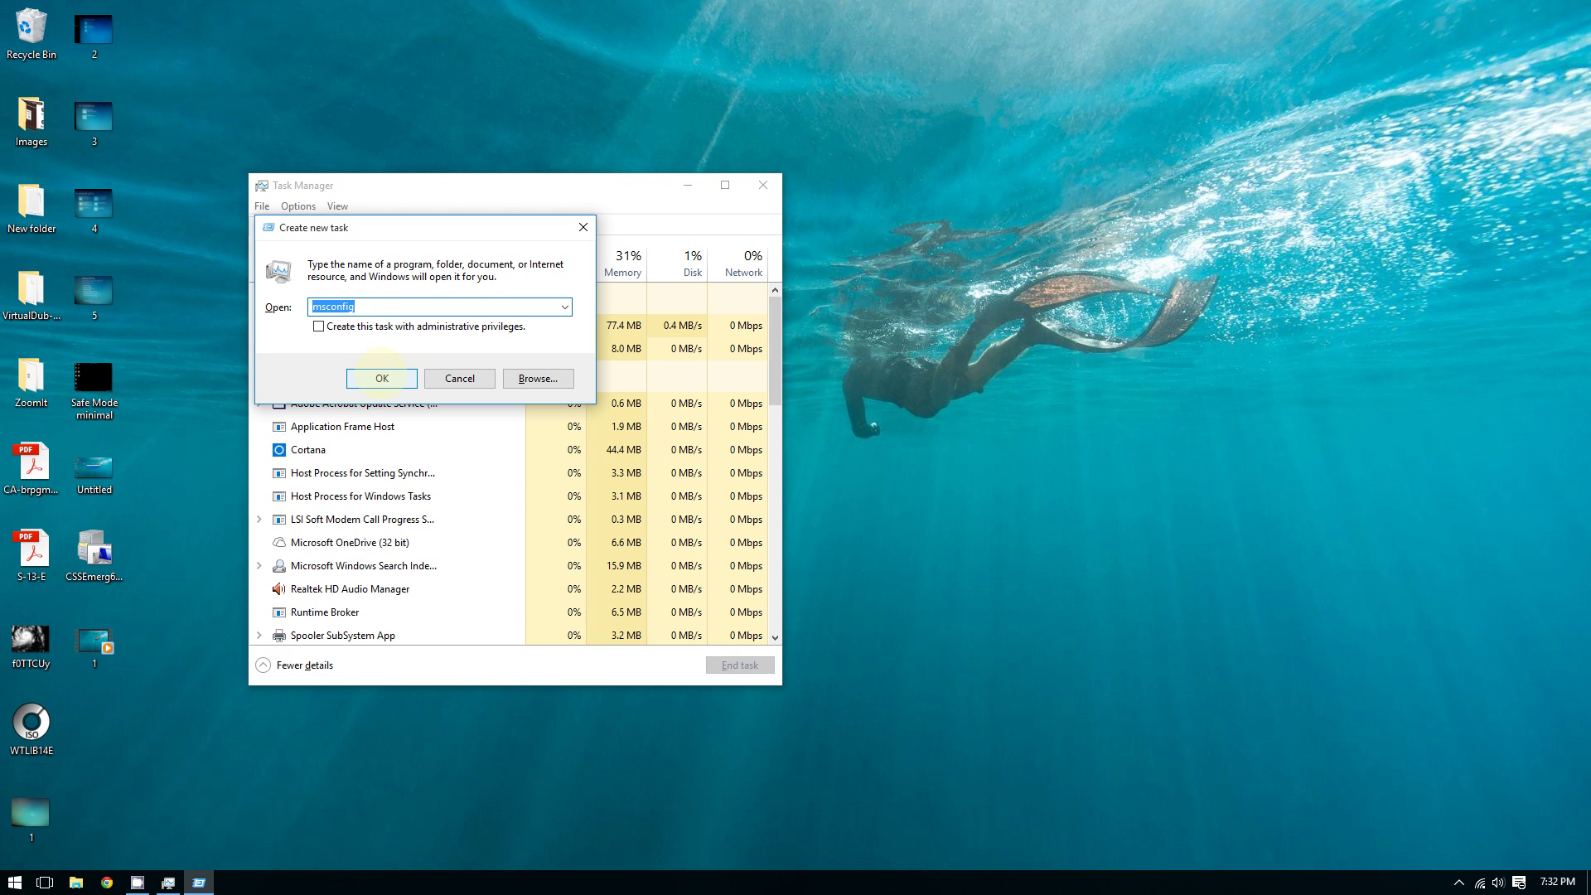
Step: Run msconfig and close Task Manager, leaving System Configuration open
{"action": "left_click", "coordinate": [382, 378]}
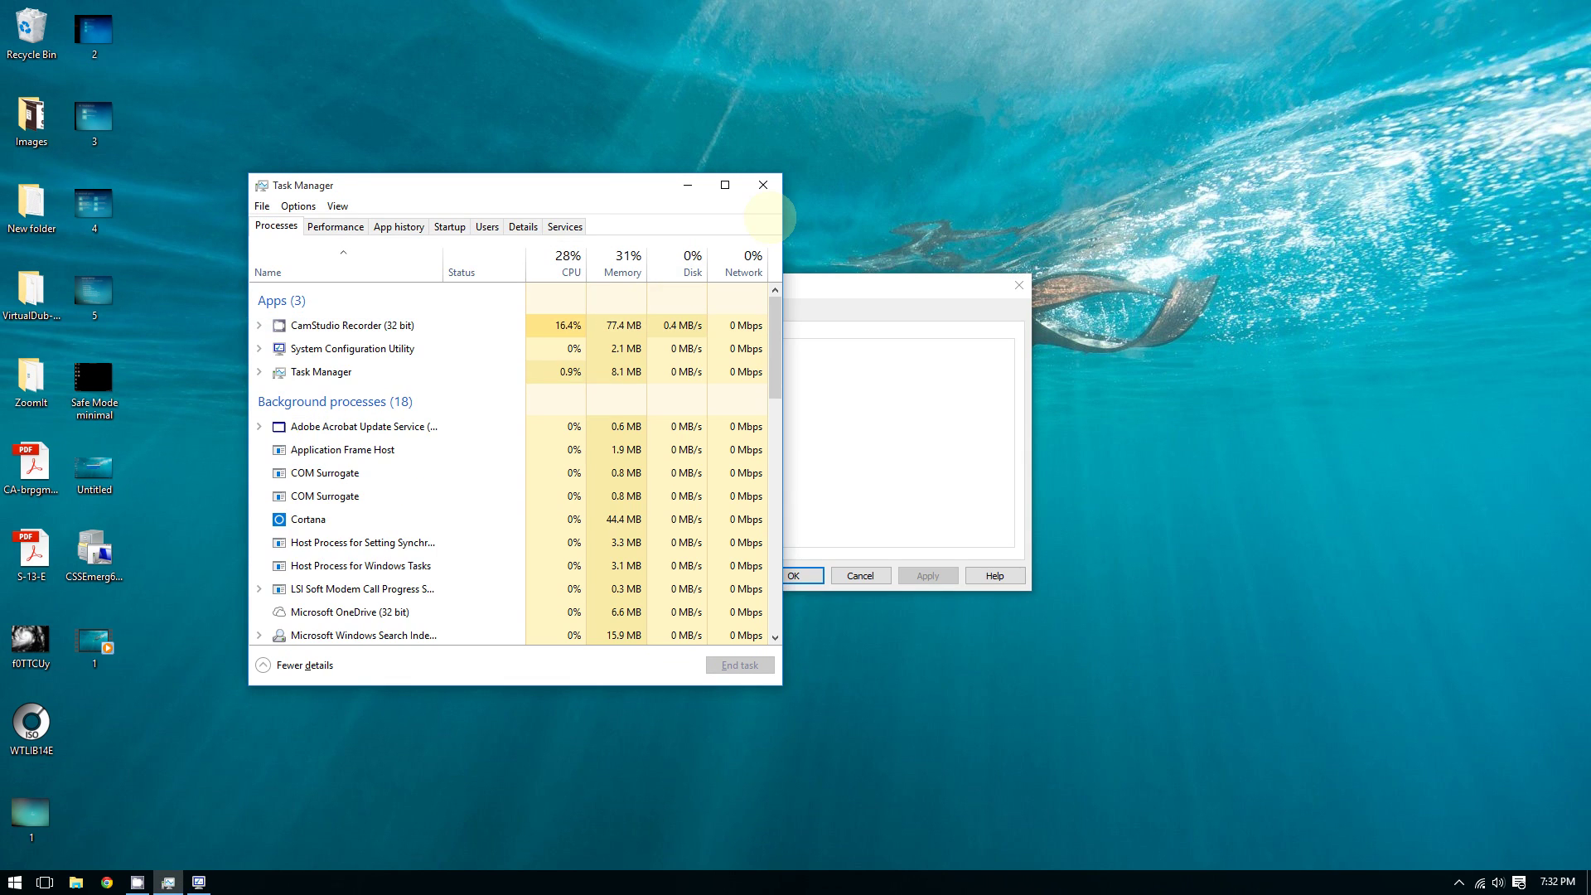
{"action": "left_click", "coordinate": [763, 185]}
{"action": "left_click_drag", "start_coordinate": [624, 285], "coordinate": [401, 219]}
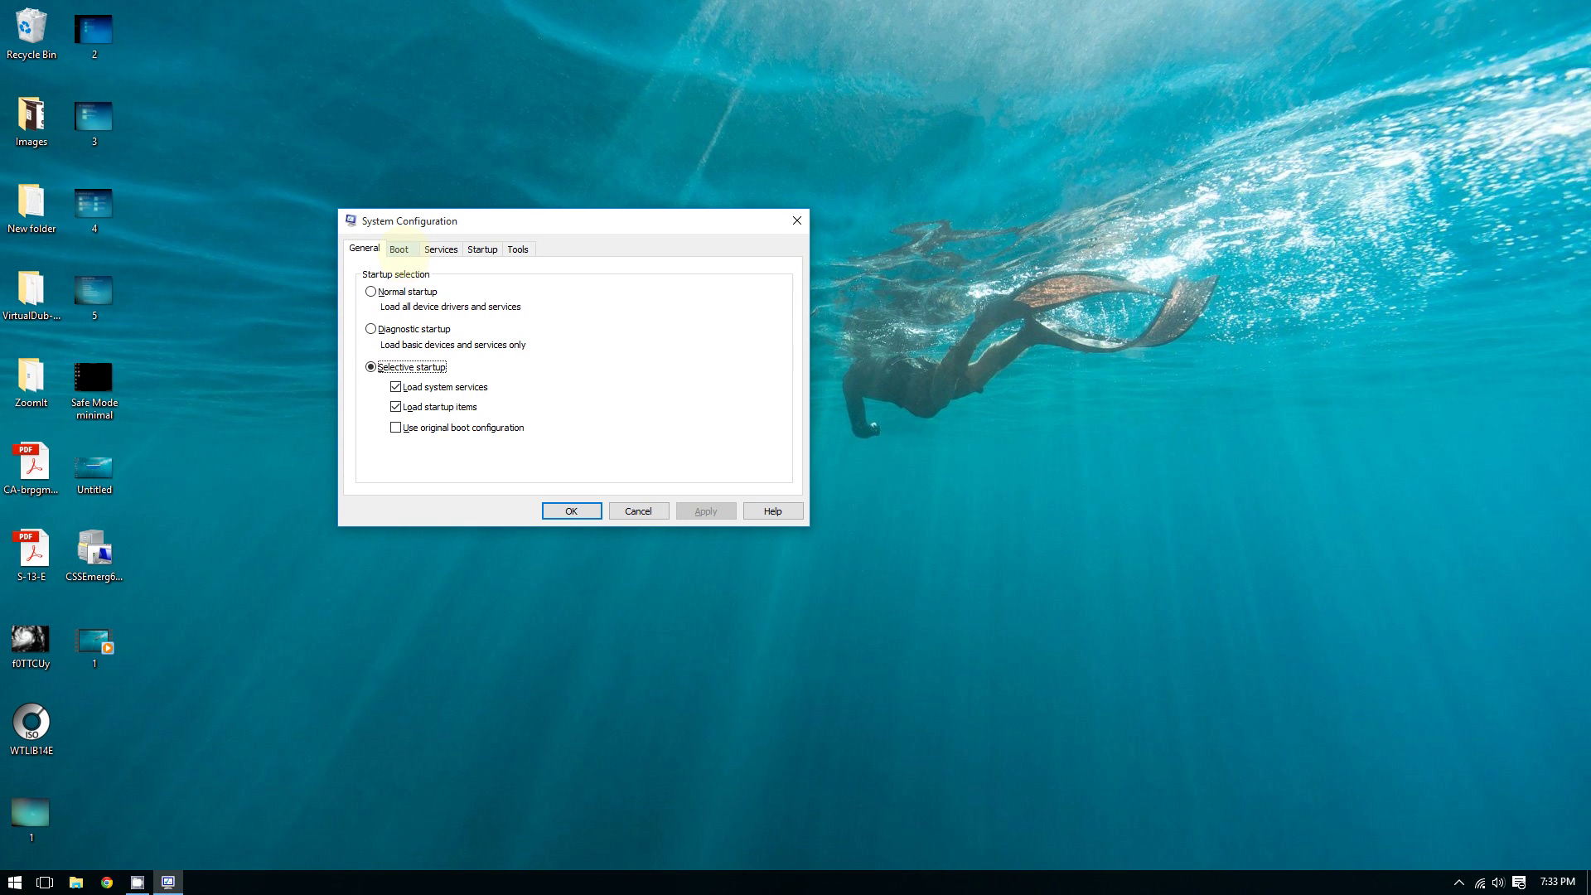
Step: Enable Safe boot with Minimal on the Boot tab and apply it with OK
{"action": "left_click", "coordinate": [394, 247]}
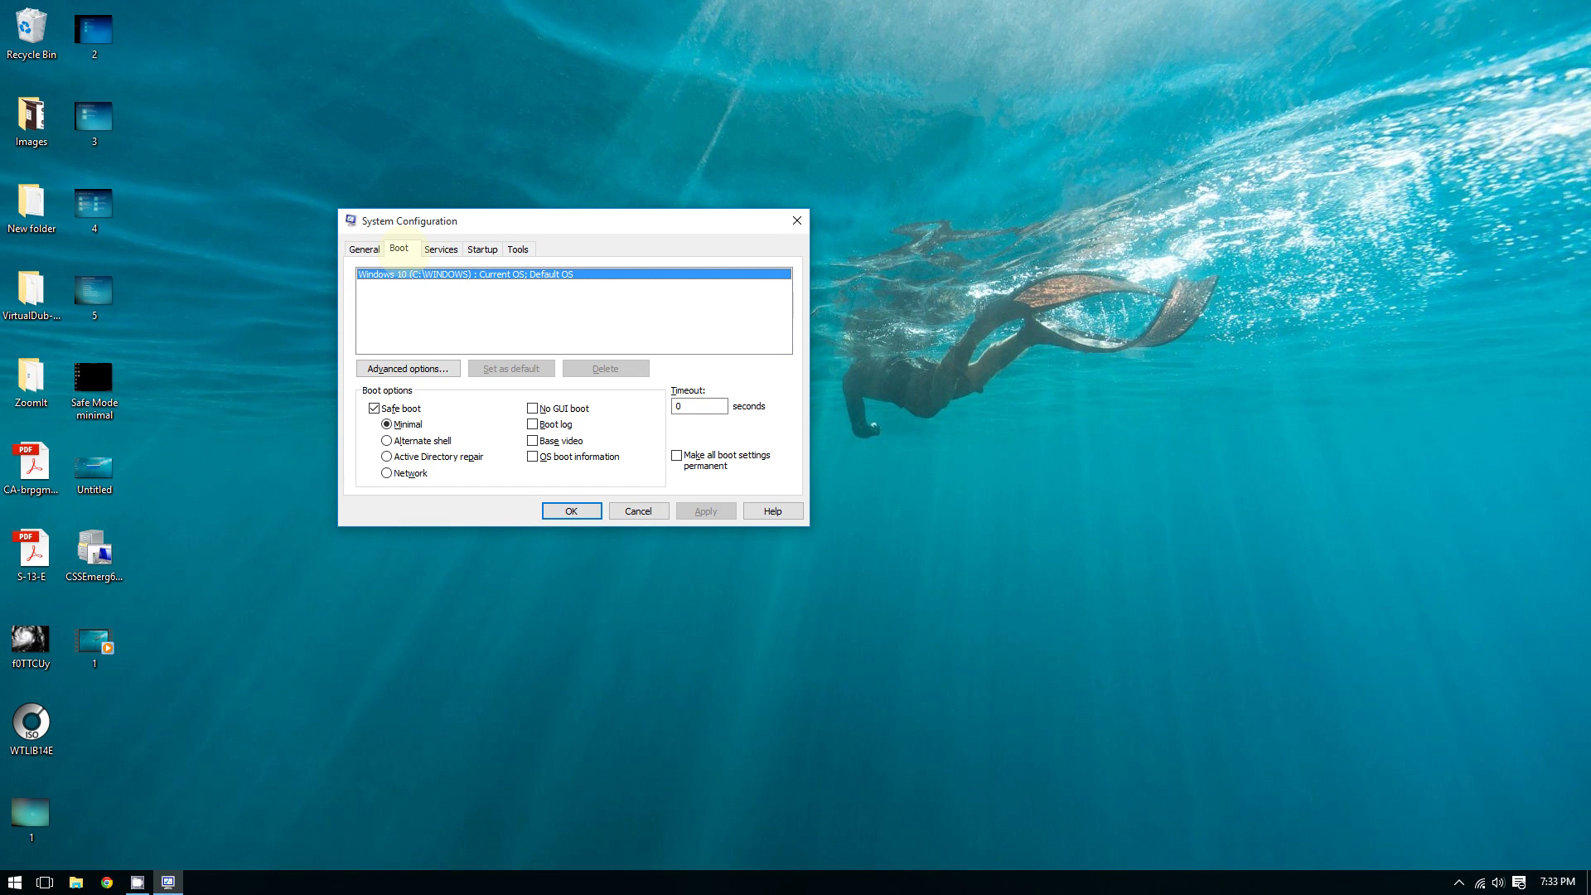
{"action": "left_click", "coordinate": [374, 408]}
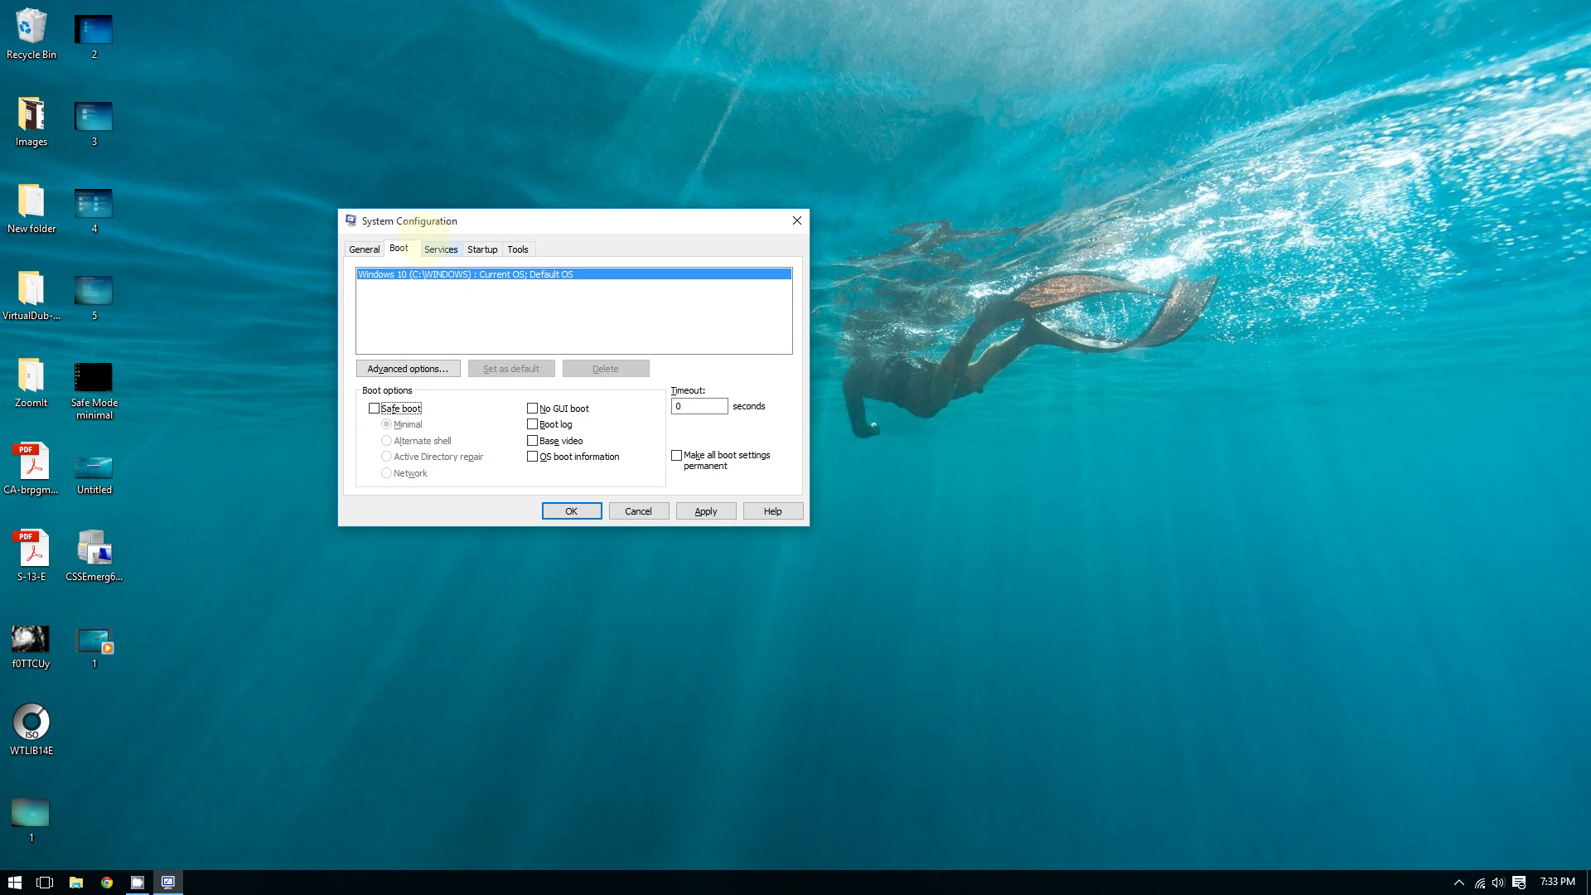
{"action": "left_click_drag", "start_coordinate": [420, 220], "coordinate": [391, 167]}
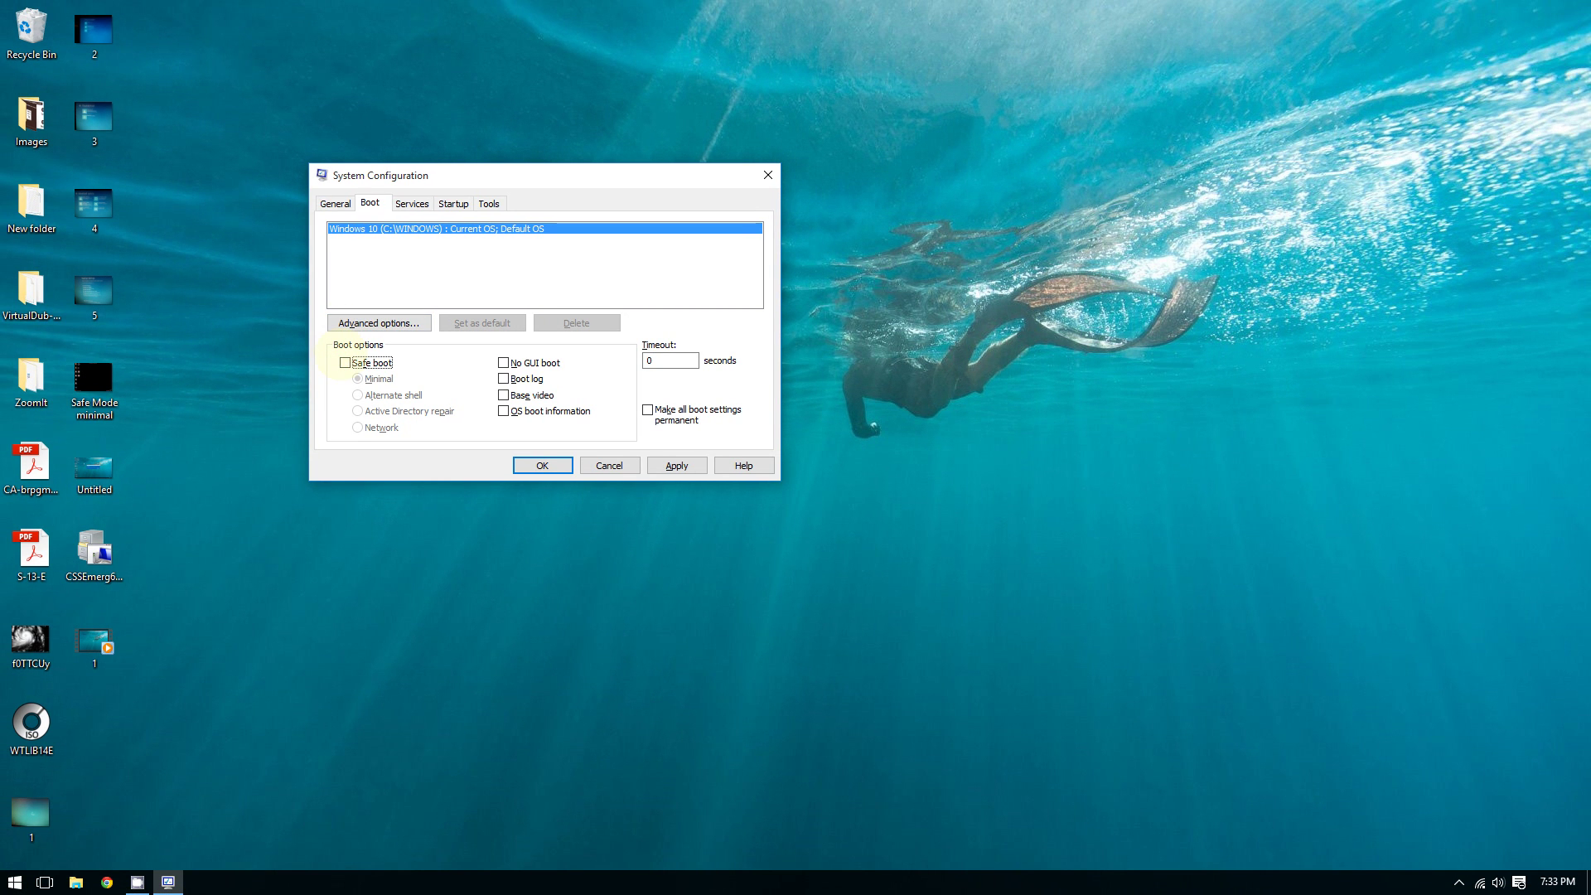
{"action": "left_click", "coordinate": [343, 364]}
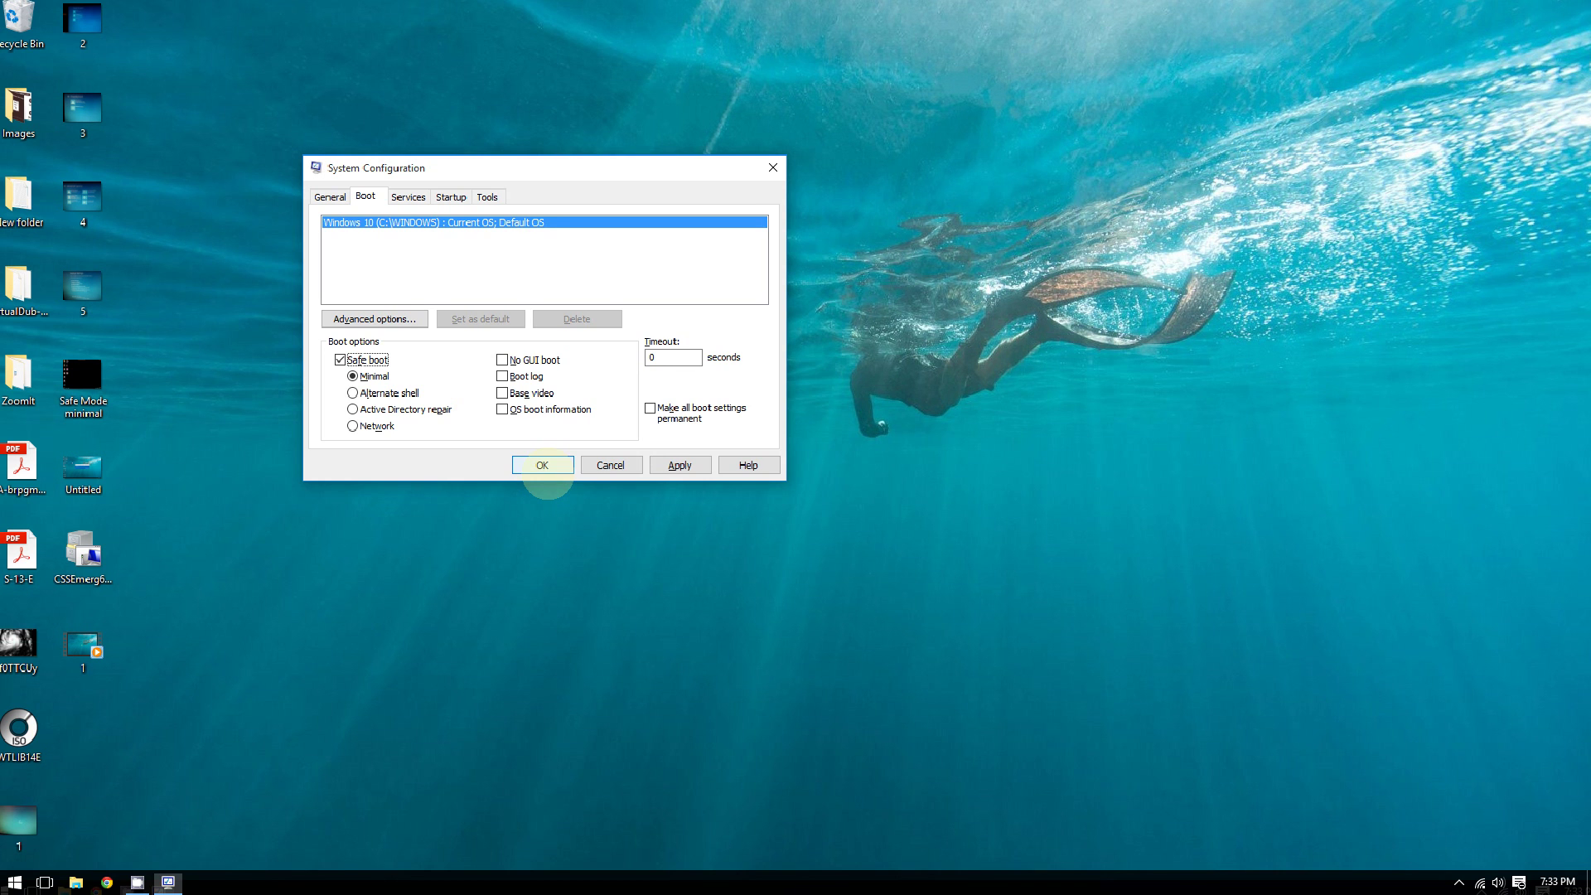
{"action": "left_click", "coordinate": [544, 469]}
{"action": "left_click_drag", "start_coordinate": [654, 383], "coordinate": [336, 241]}
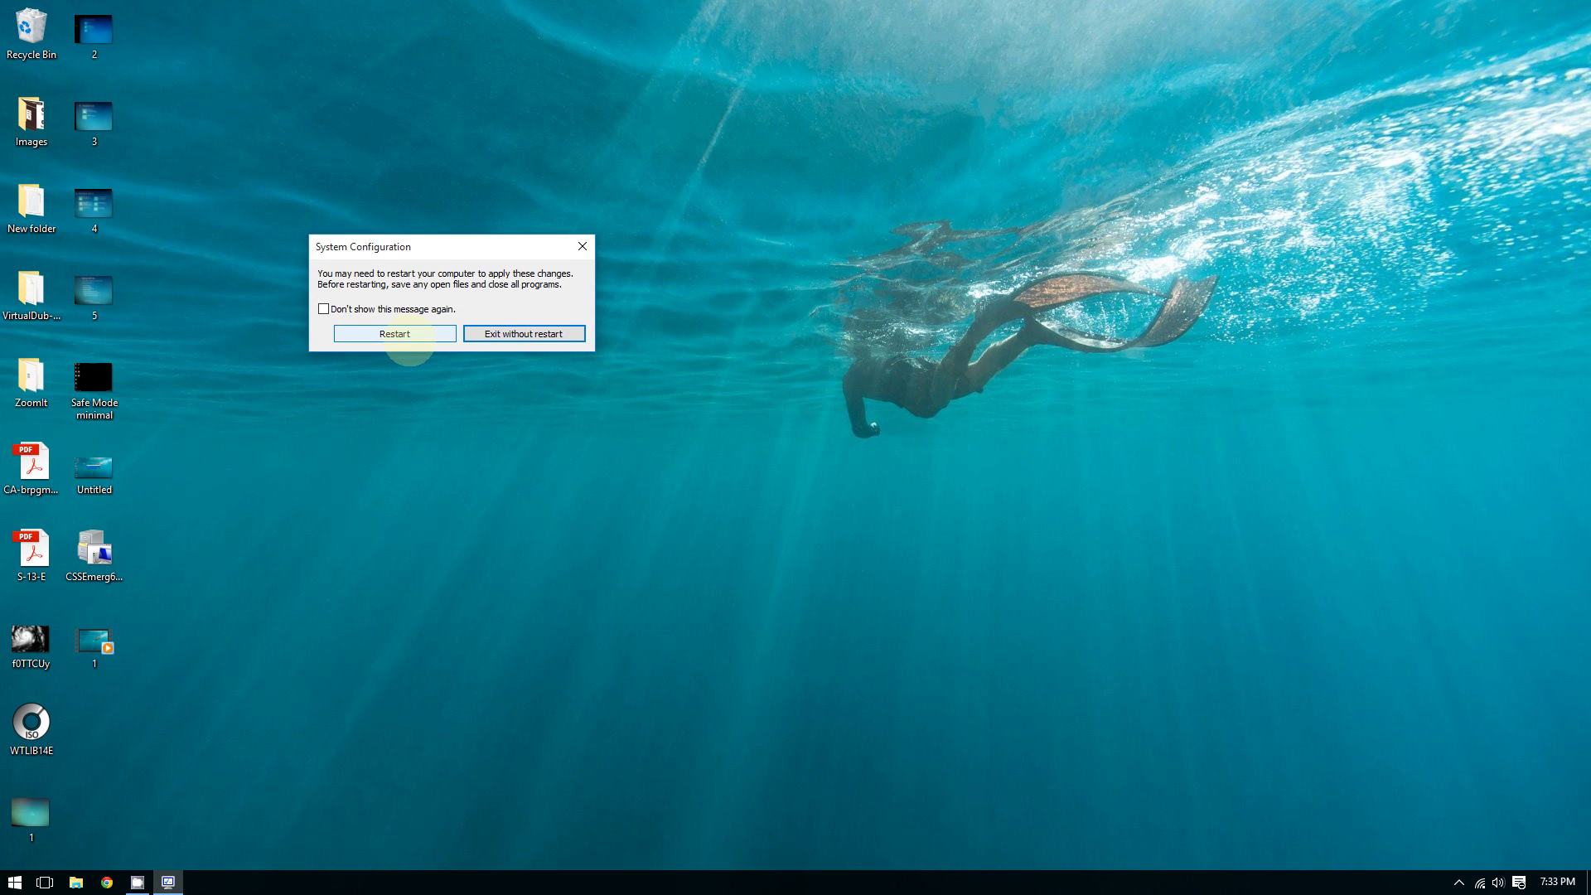
{"action": "key", "text": "Tab"}
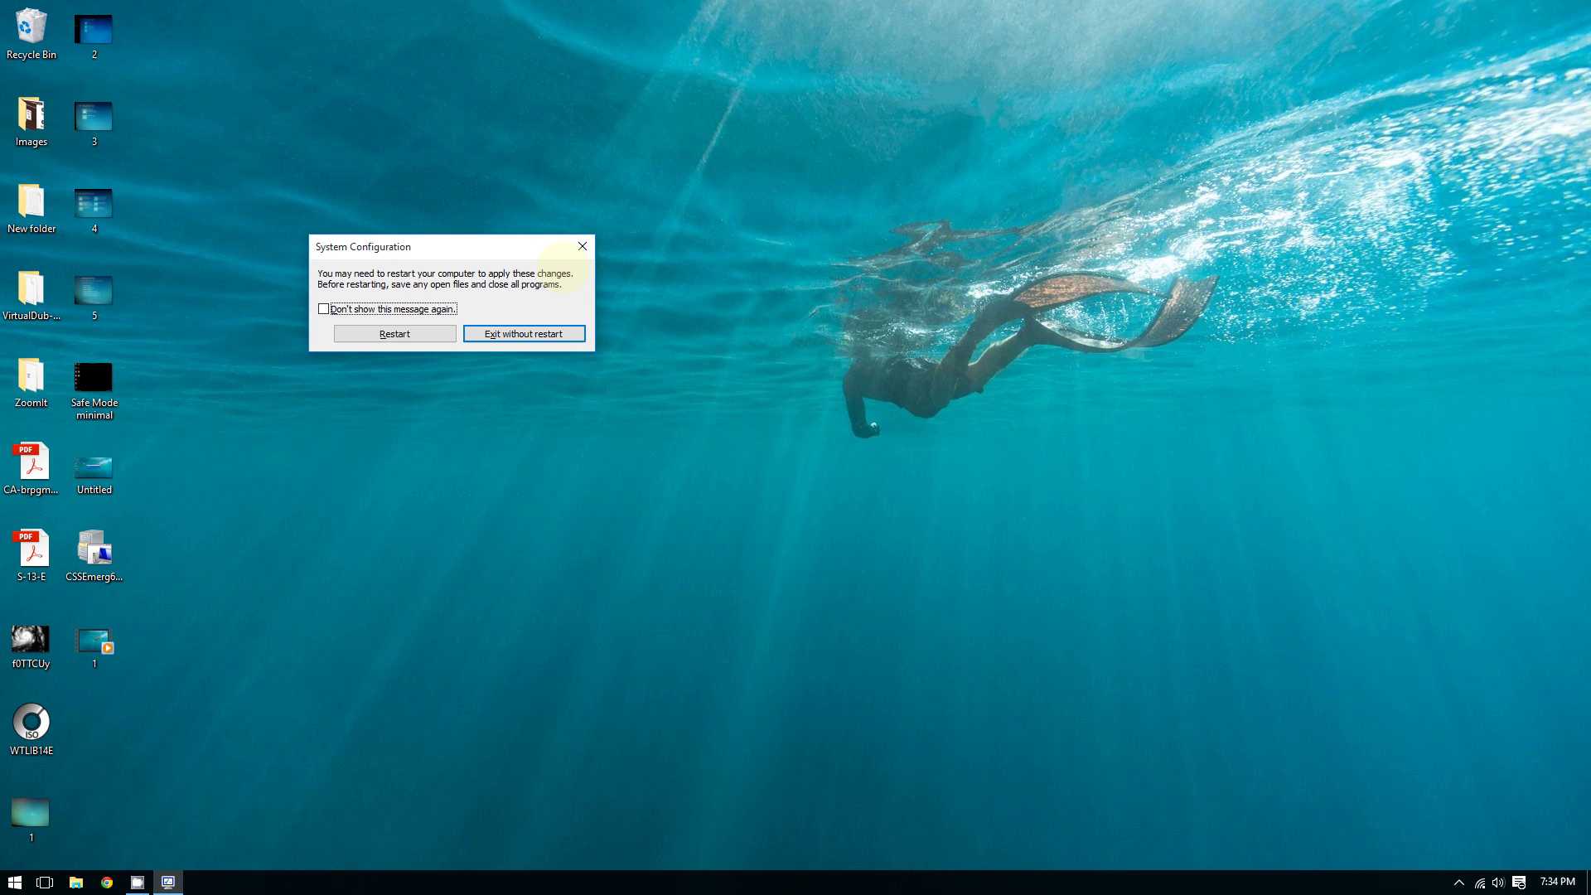
{"action": "left_click", "coordinate": [582, 246]}
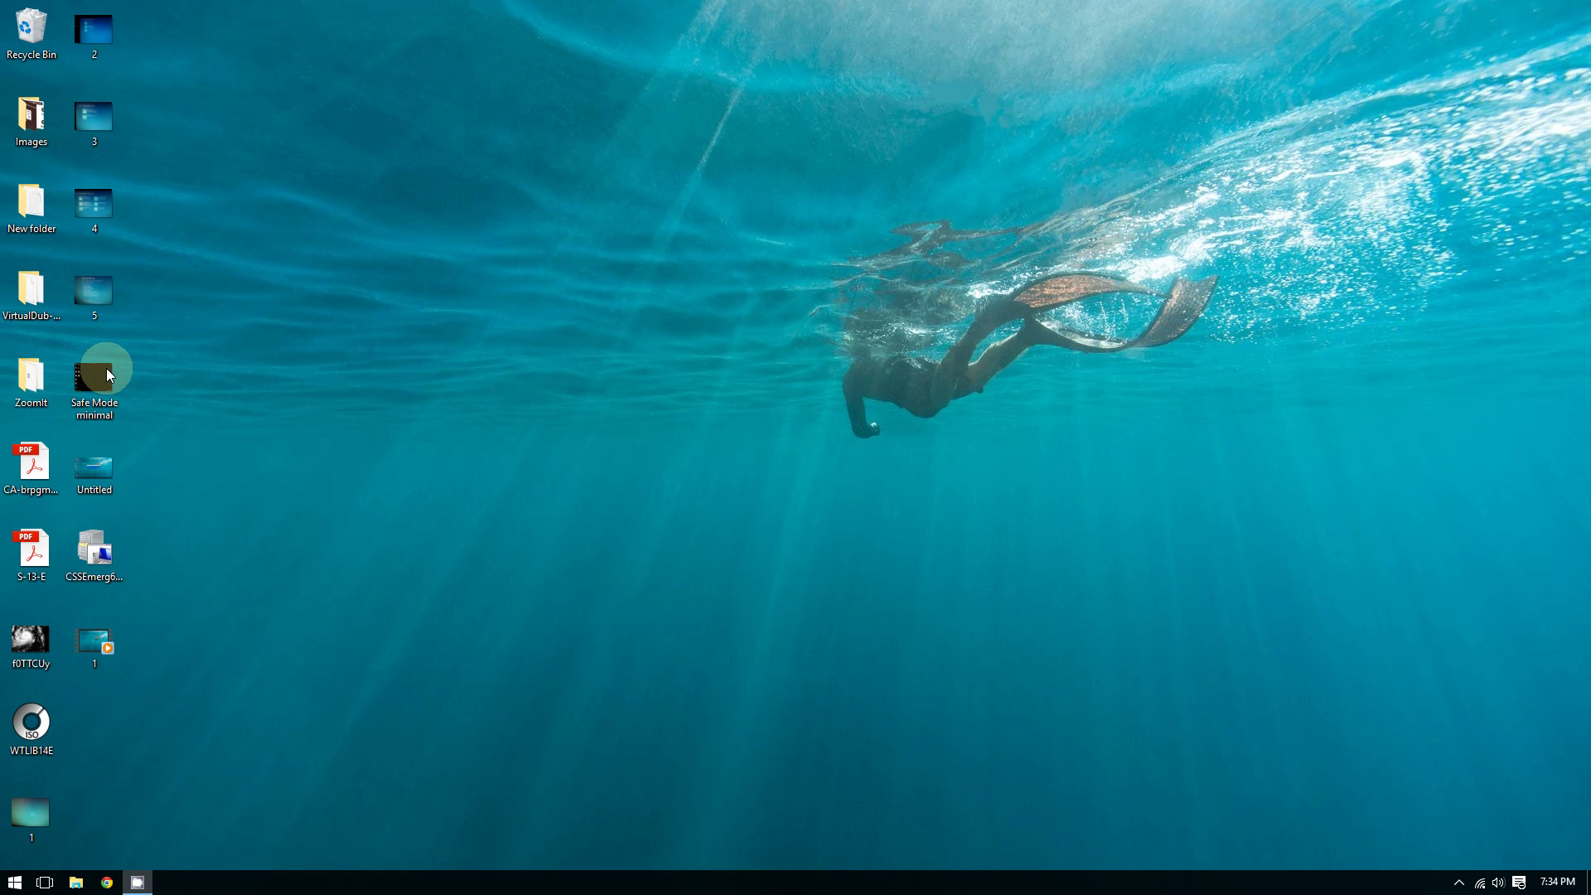
{"action": "double_click", "coordinate": [80, 391]}
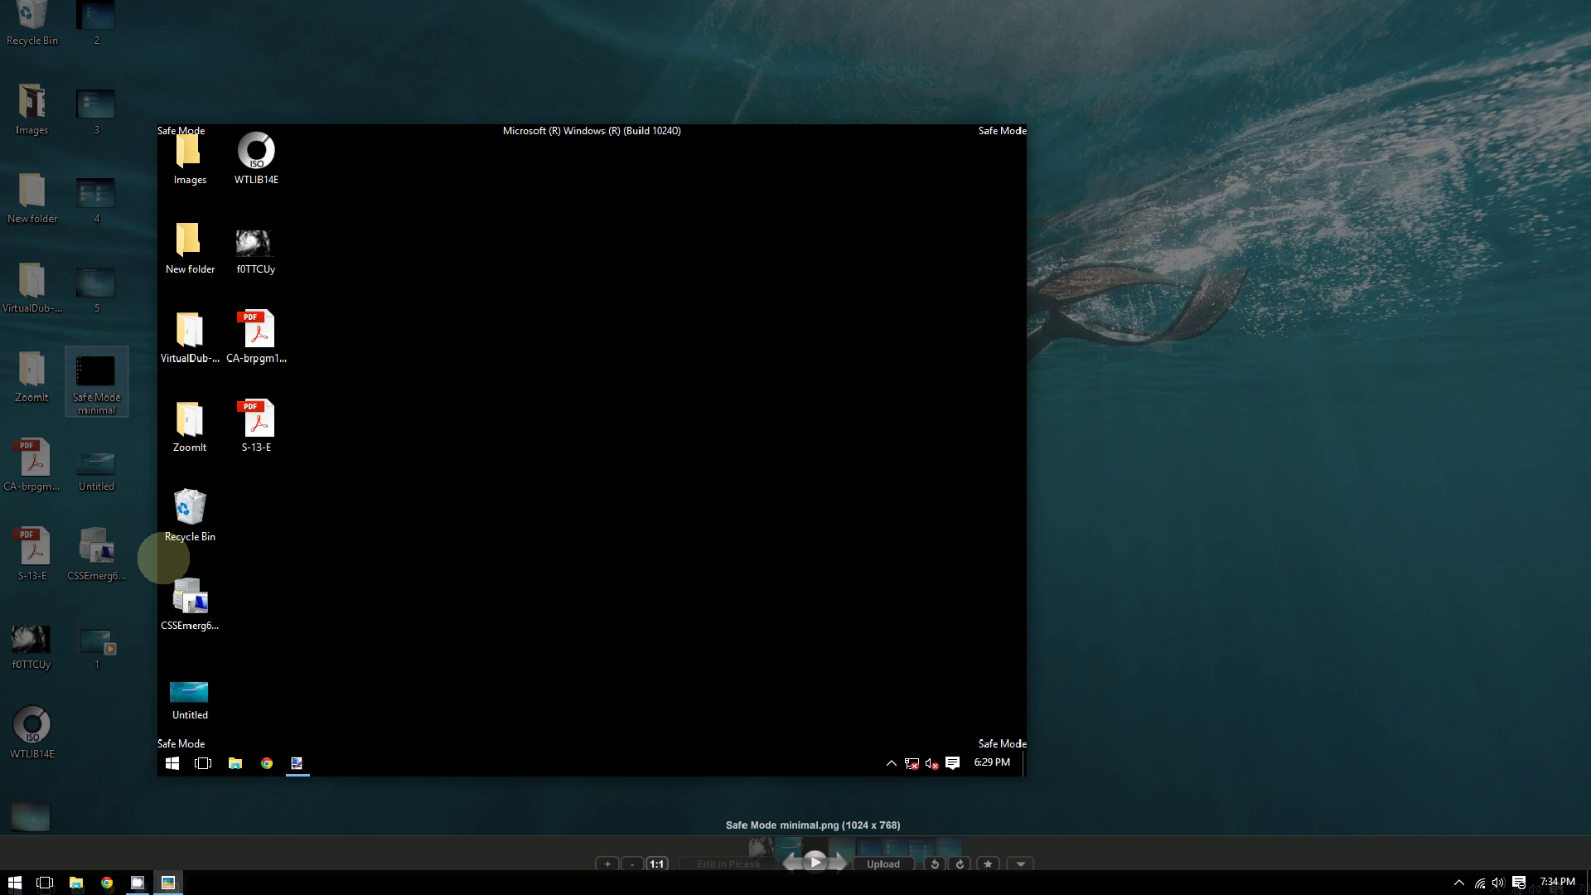
{"action": "double_click", "coordinate": [163, 557]}
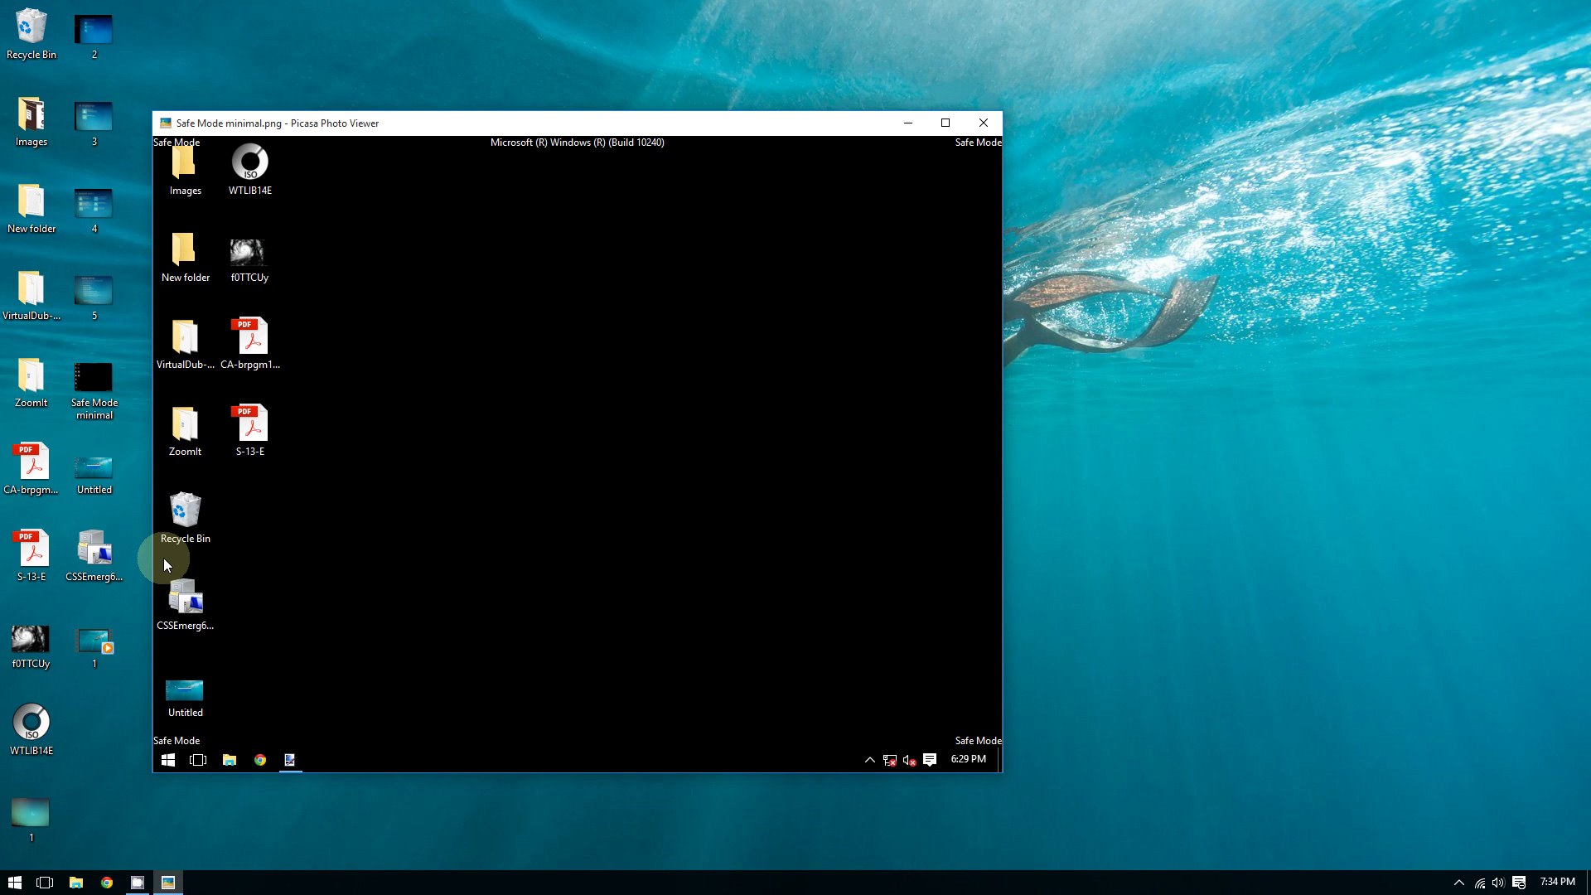
{"action": "left_click", "coordinate": [983, 123]}
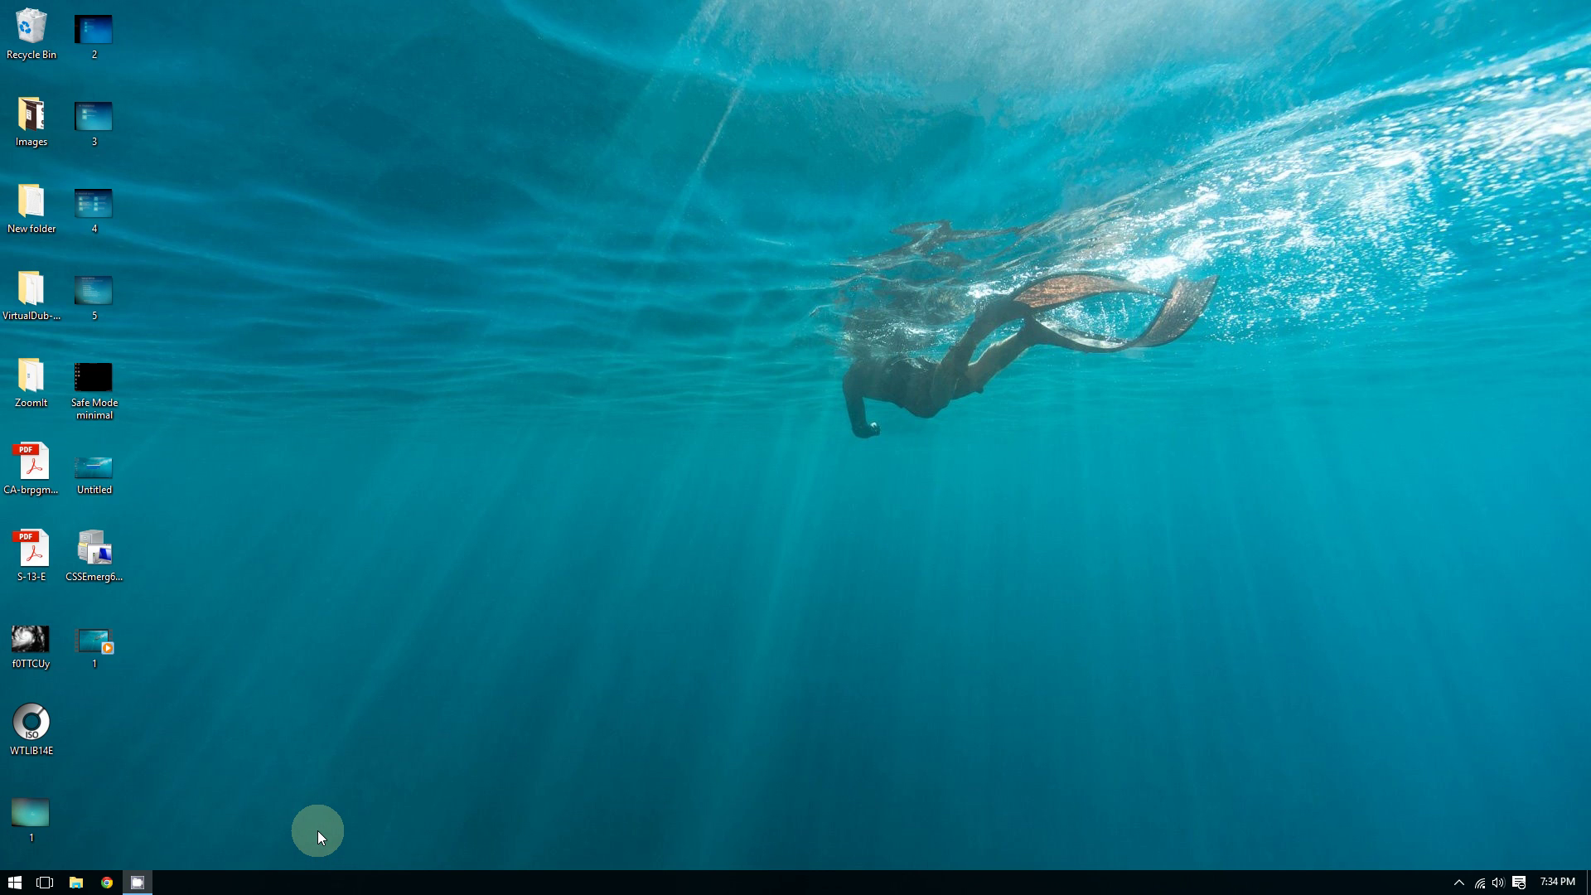
Step: Reopen Task Manager with Ctrl+Shift+Esc and run msconfig through File > Run new task
{"action": "key", "text": "ctrl+shift+Escape"}
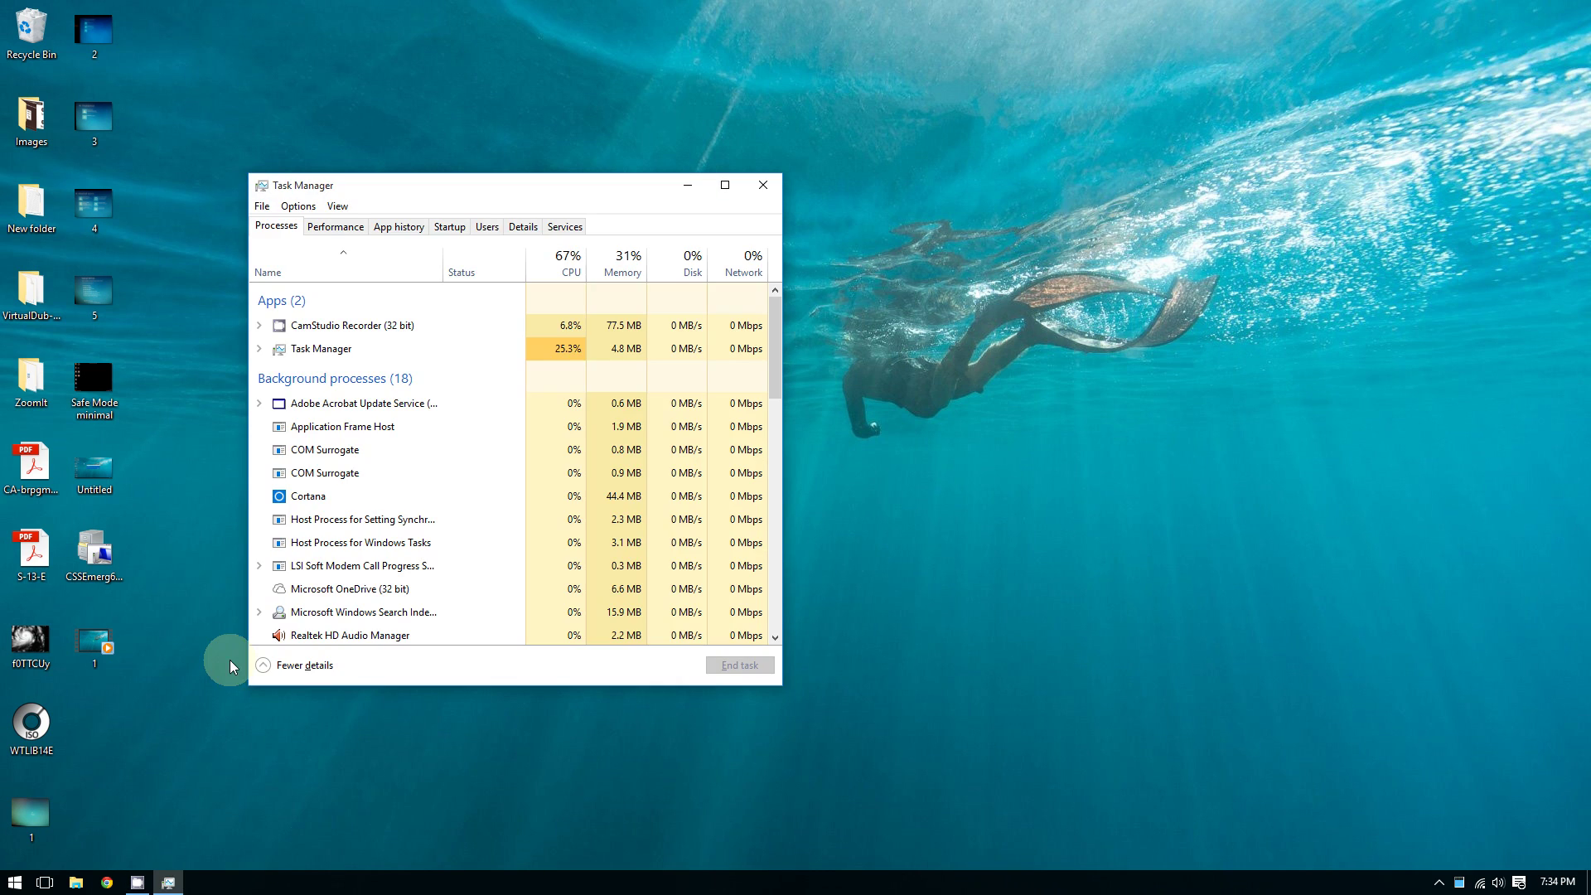
{"action": "left_click", "coordinate": [262, 207]}
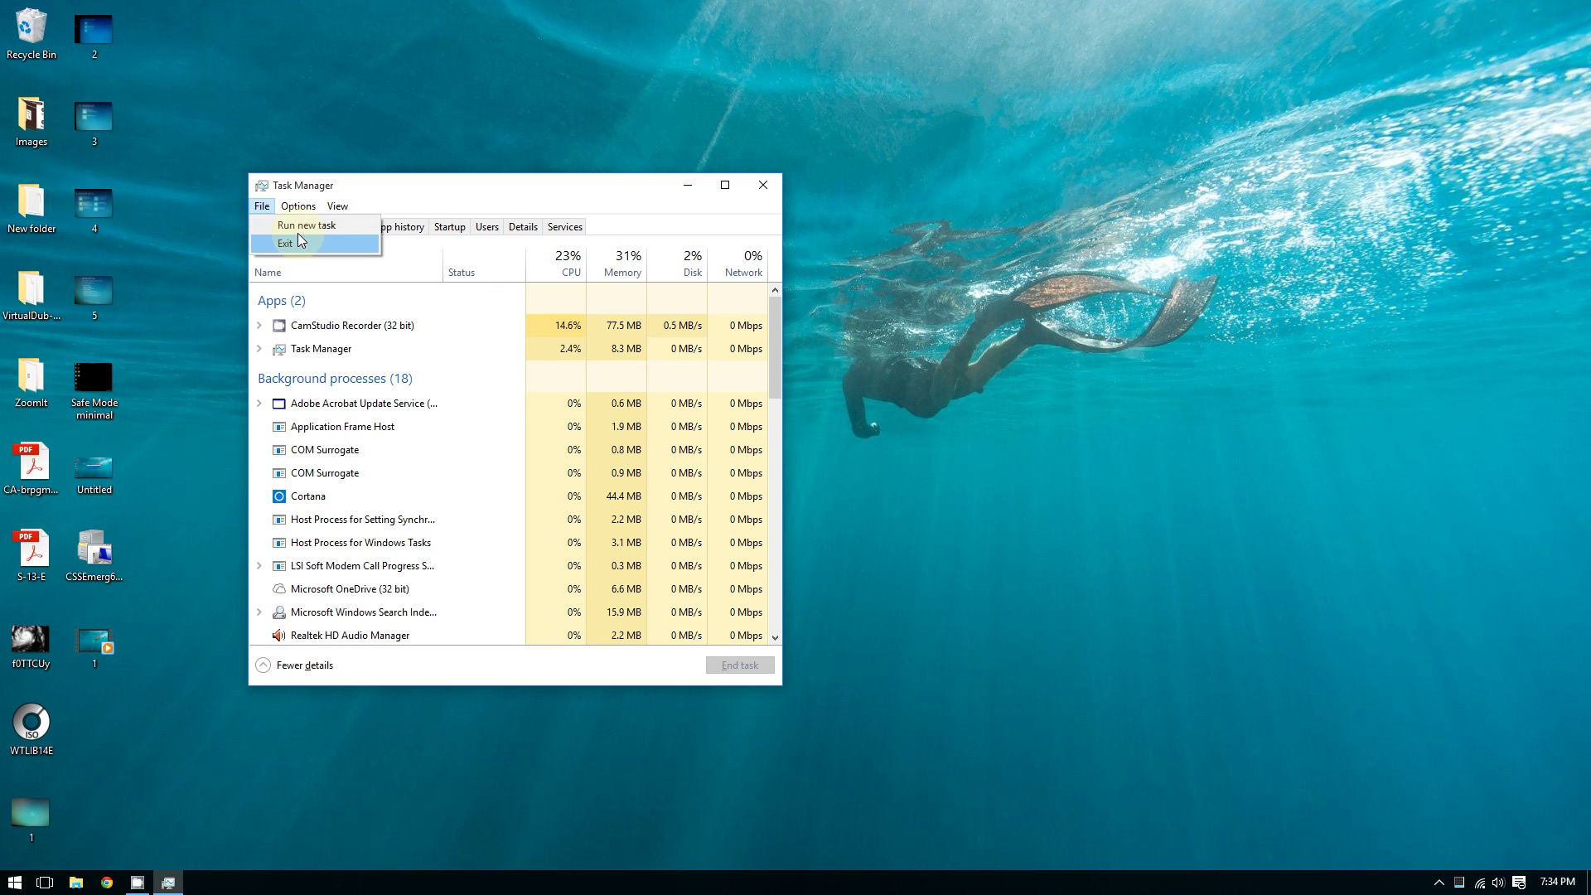
{"action": "left_click", "coordinate": [297, 222]}
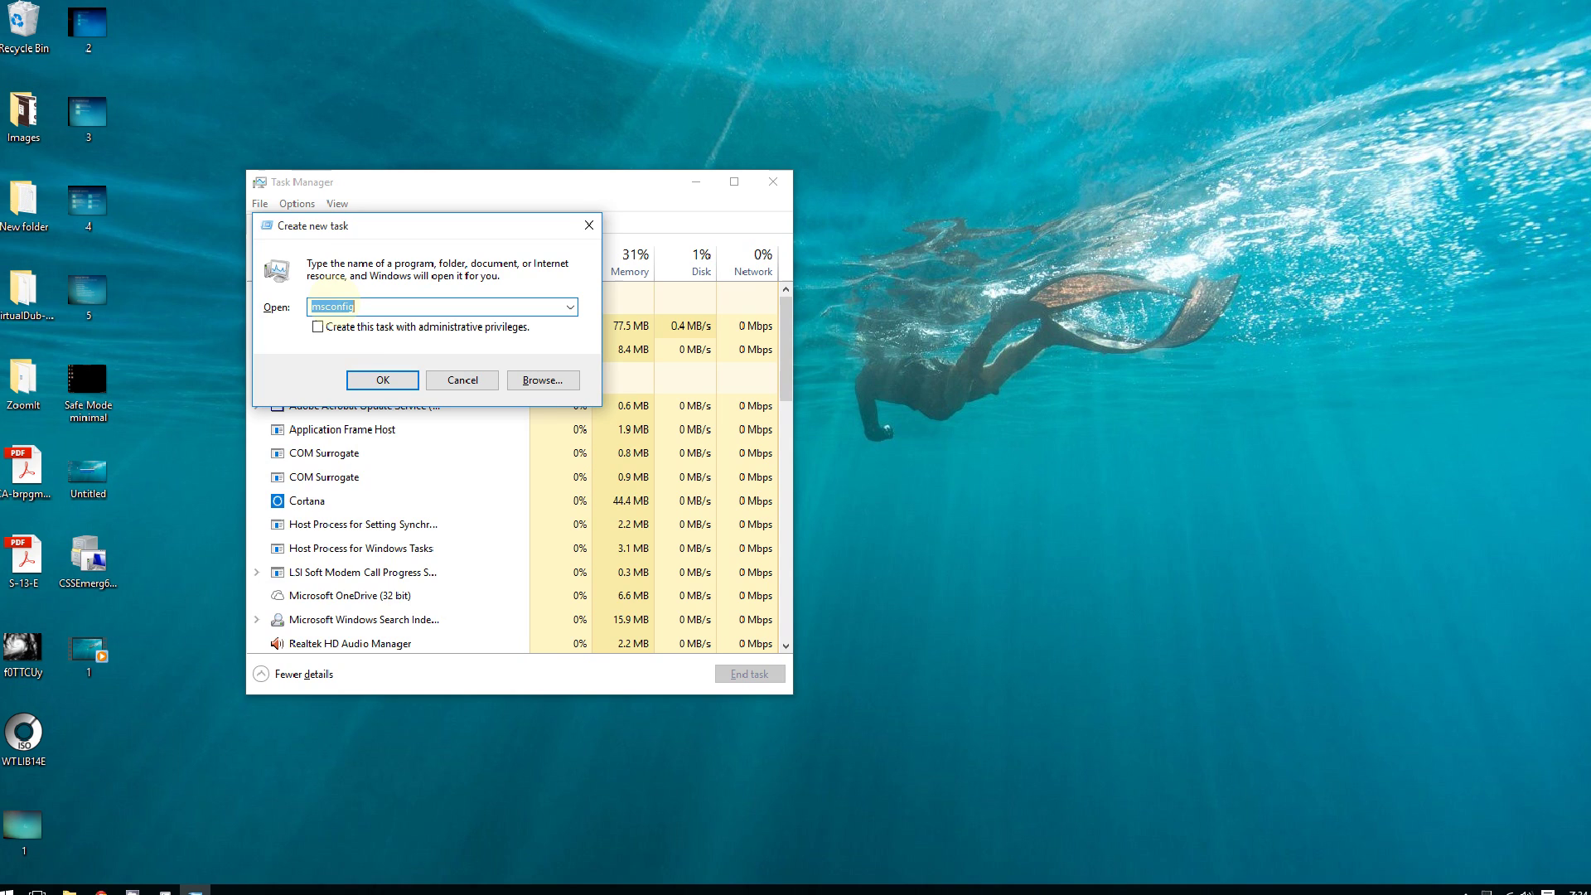
{"action": "left_click", "coordinate": [382, 378]}
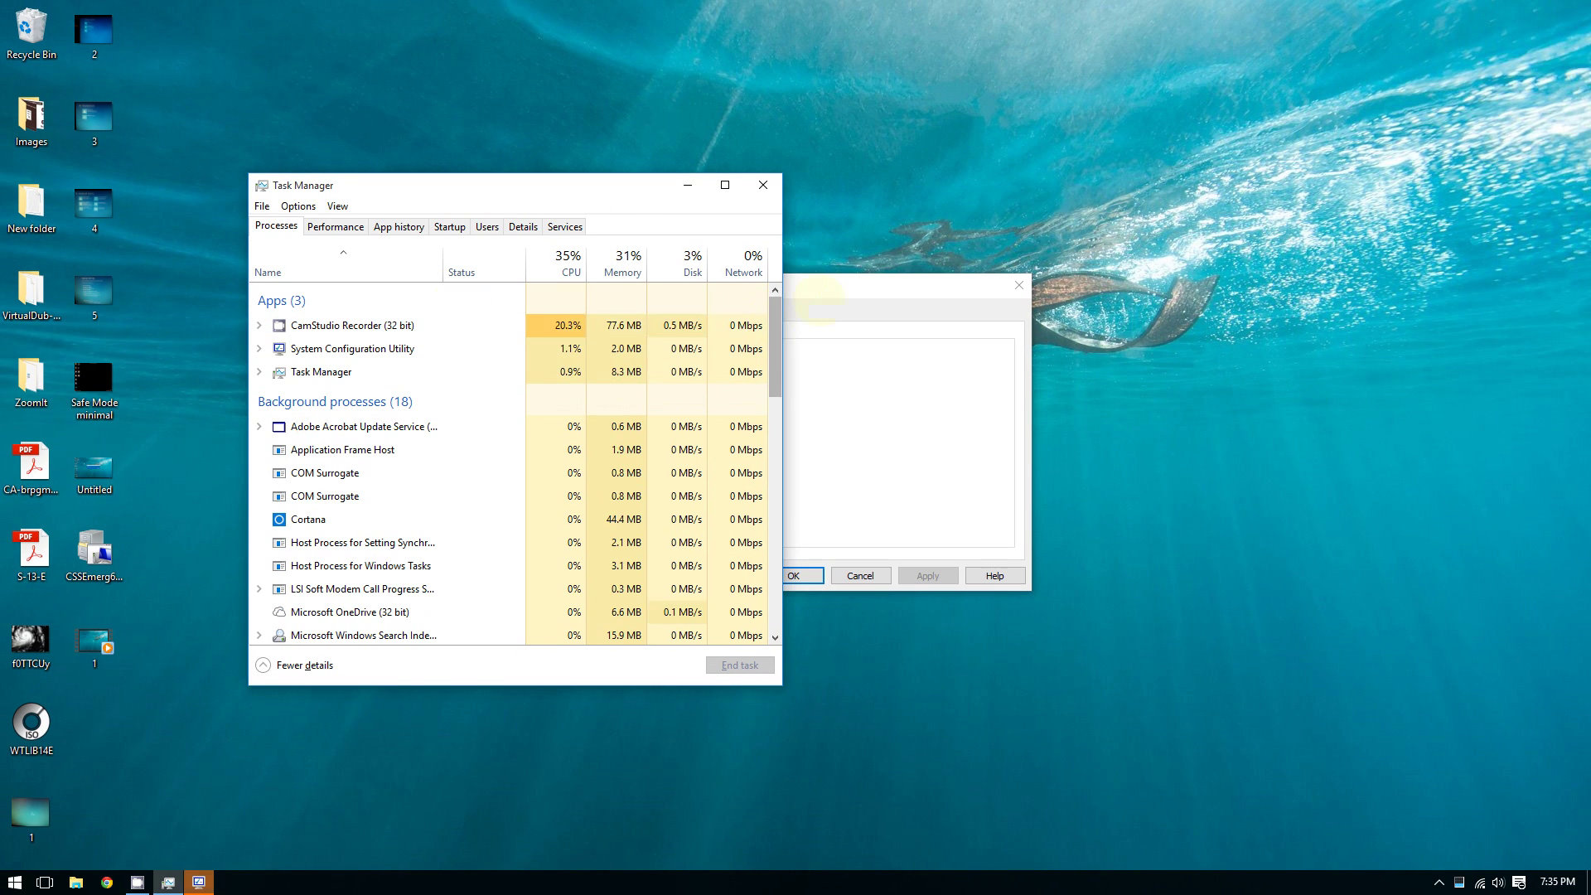
Step: Uncheck Safe boot on the Boot tab and apply the change with OK
{"action": "left_click_drag", "start_coordinate": [642, 286], "coordinate": [425, 187]}
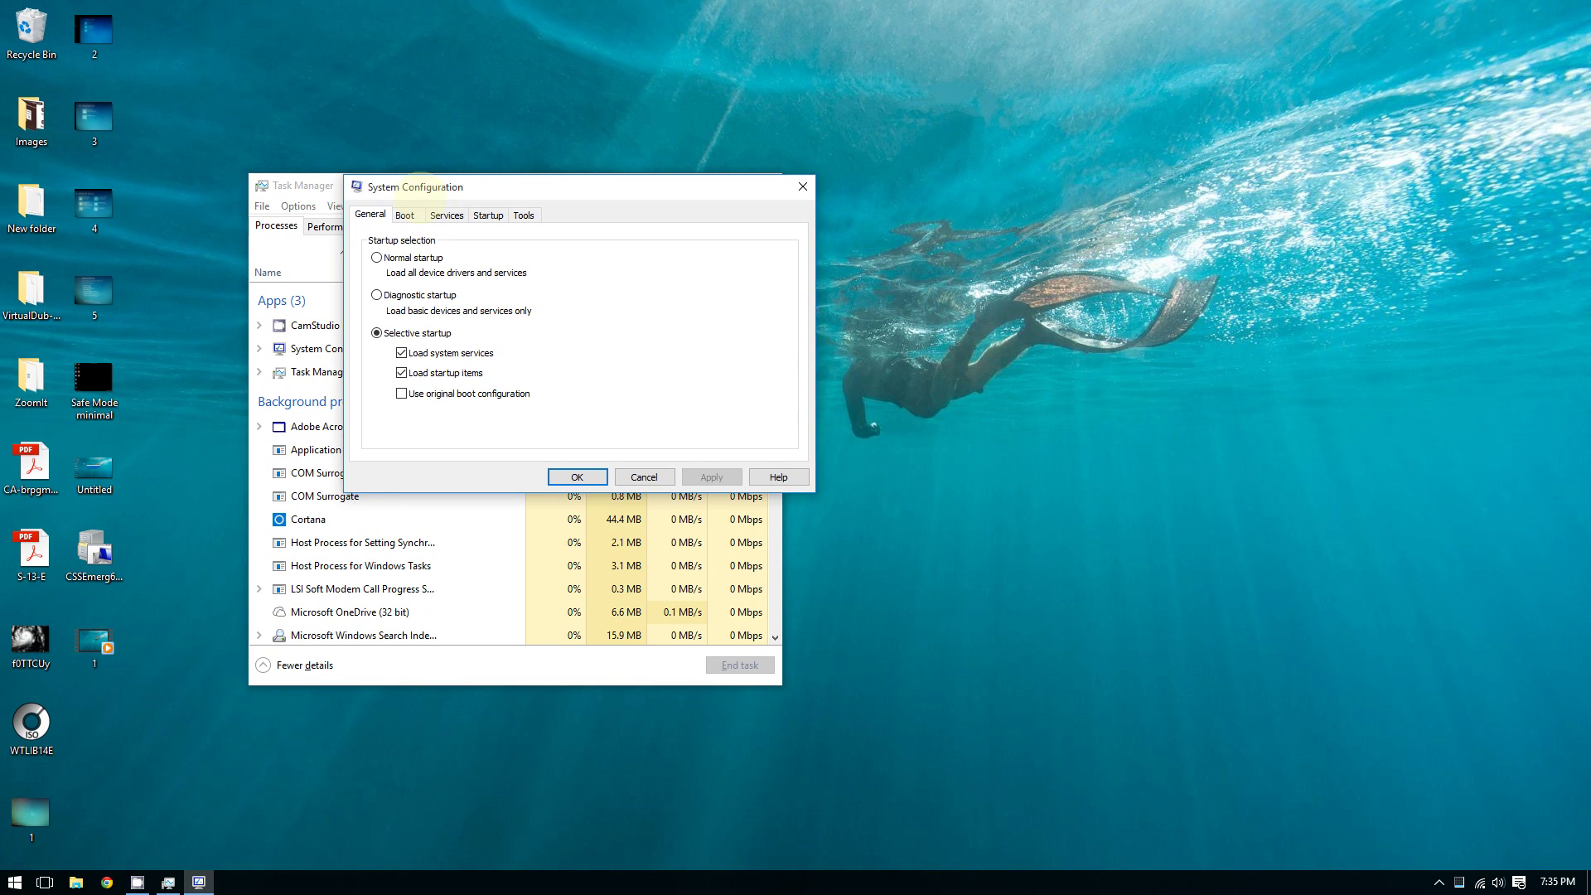
{"action": "left_click", "coordinate": [404, 215]}
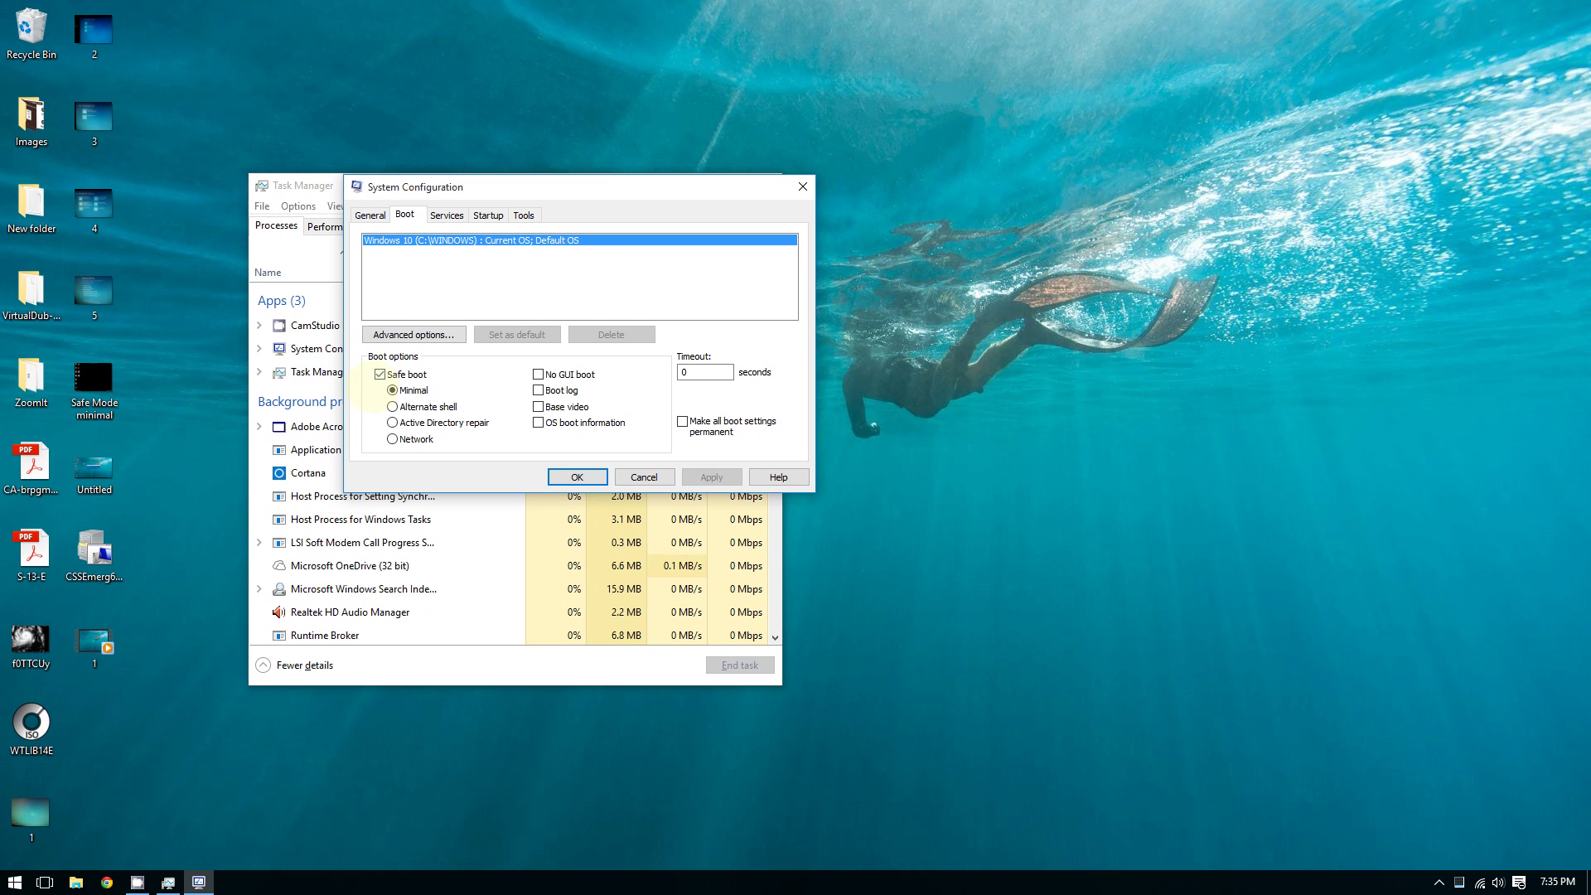
{"action": "left_click", "coordinate": [406, 374]}
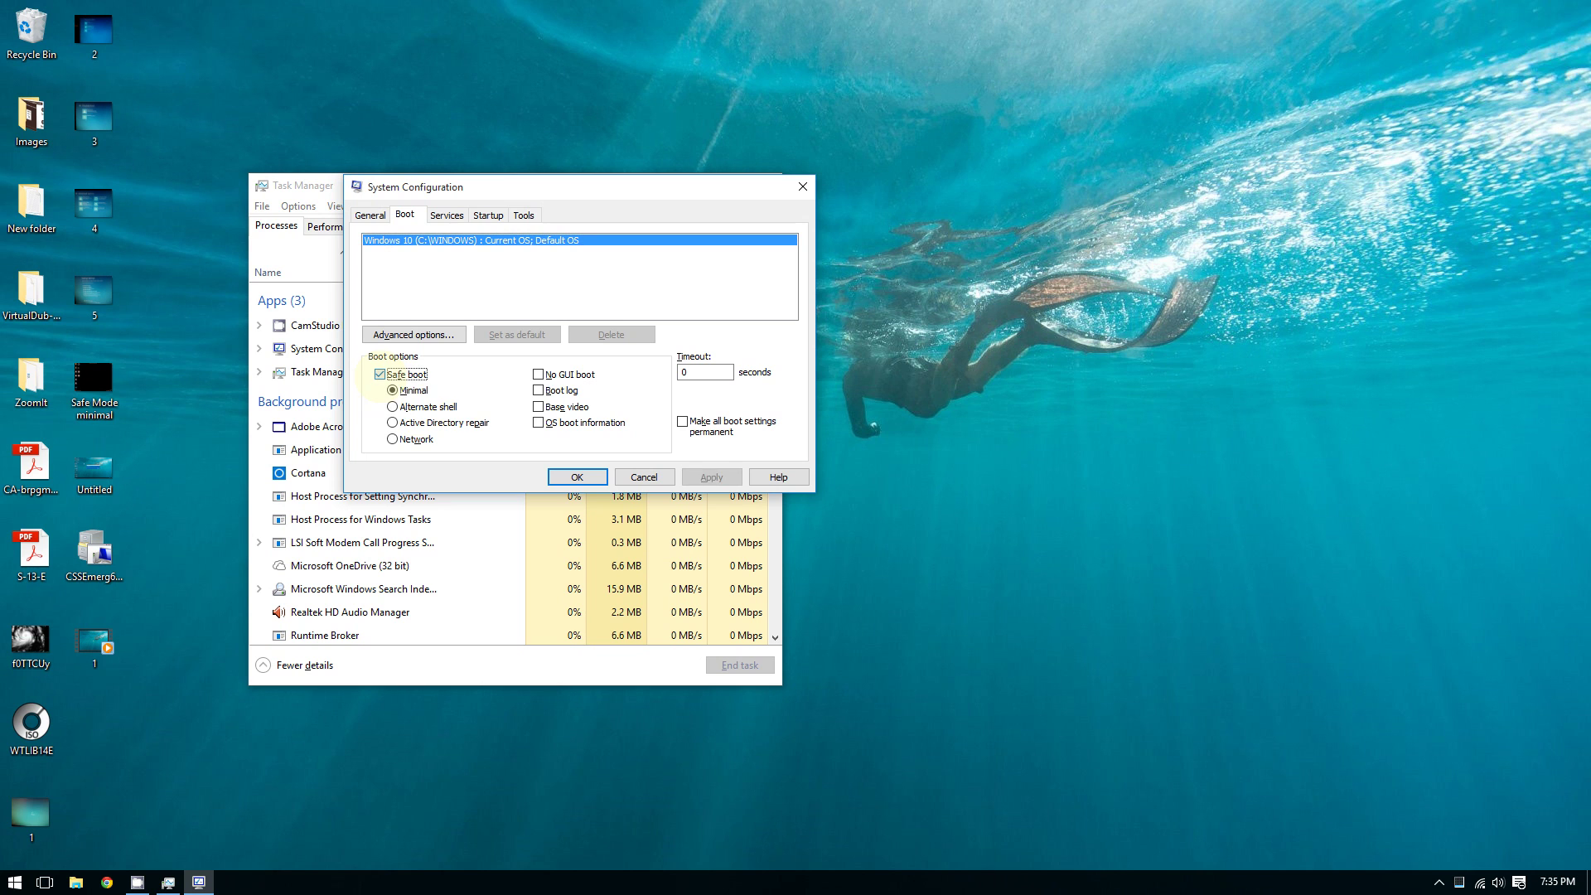
{"action": "left_click", "coordinate": [377, 373]}
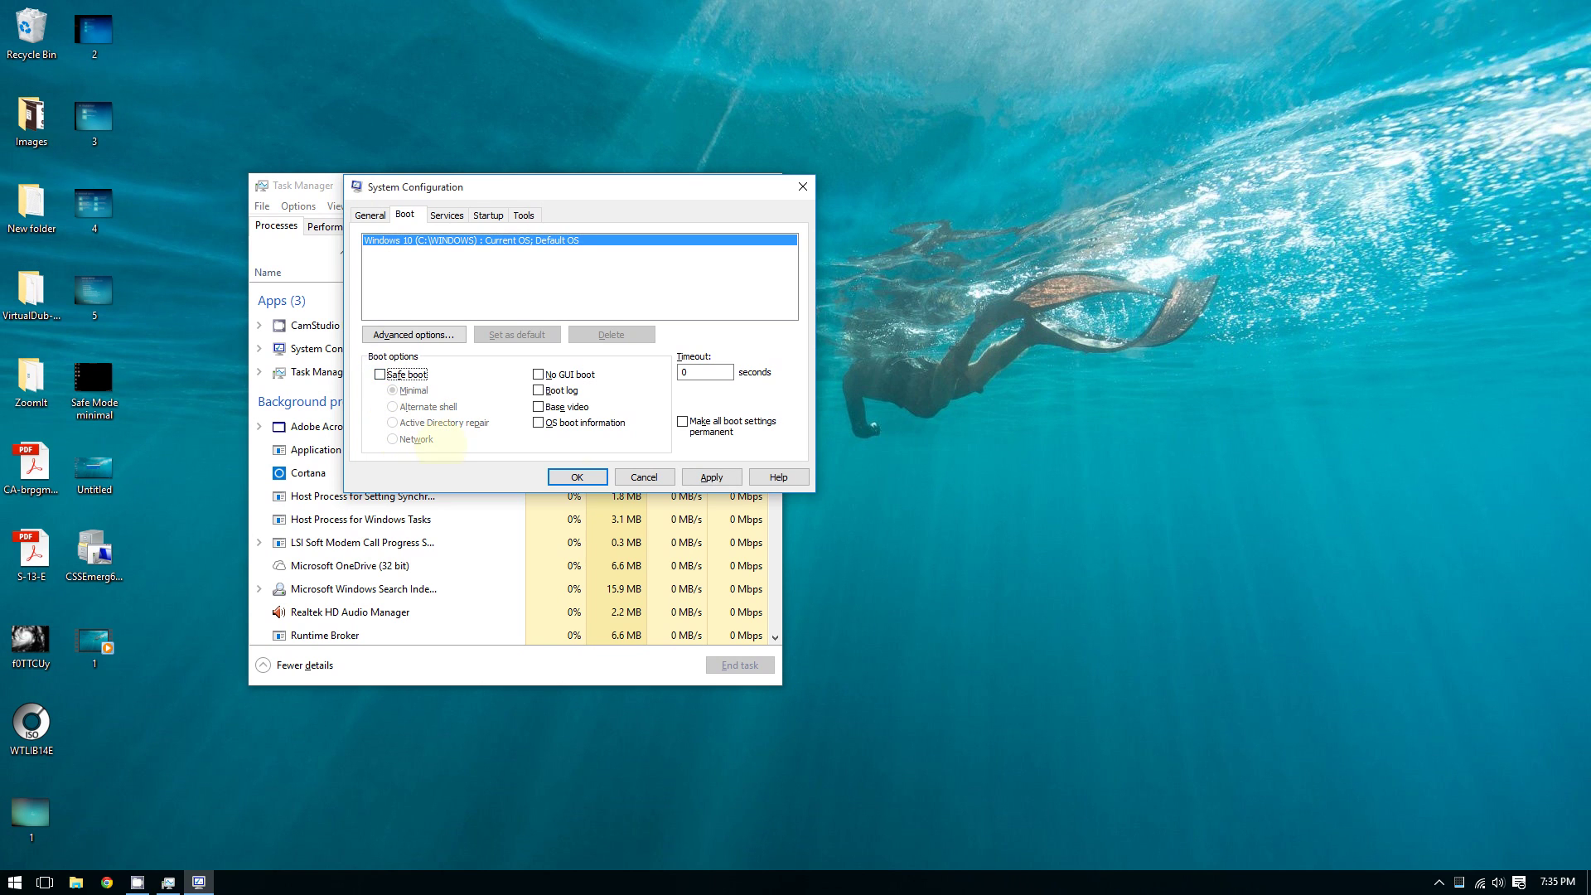
{"action": "left_click", "coordinate": [577, 476]}
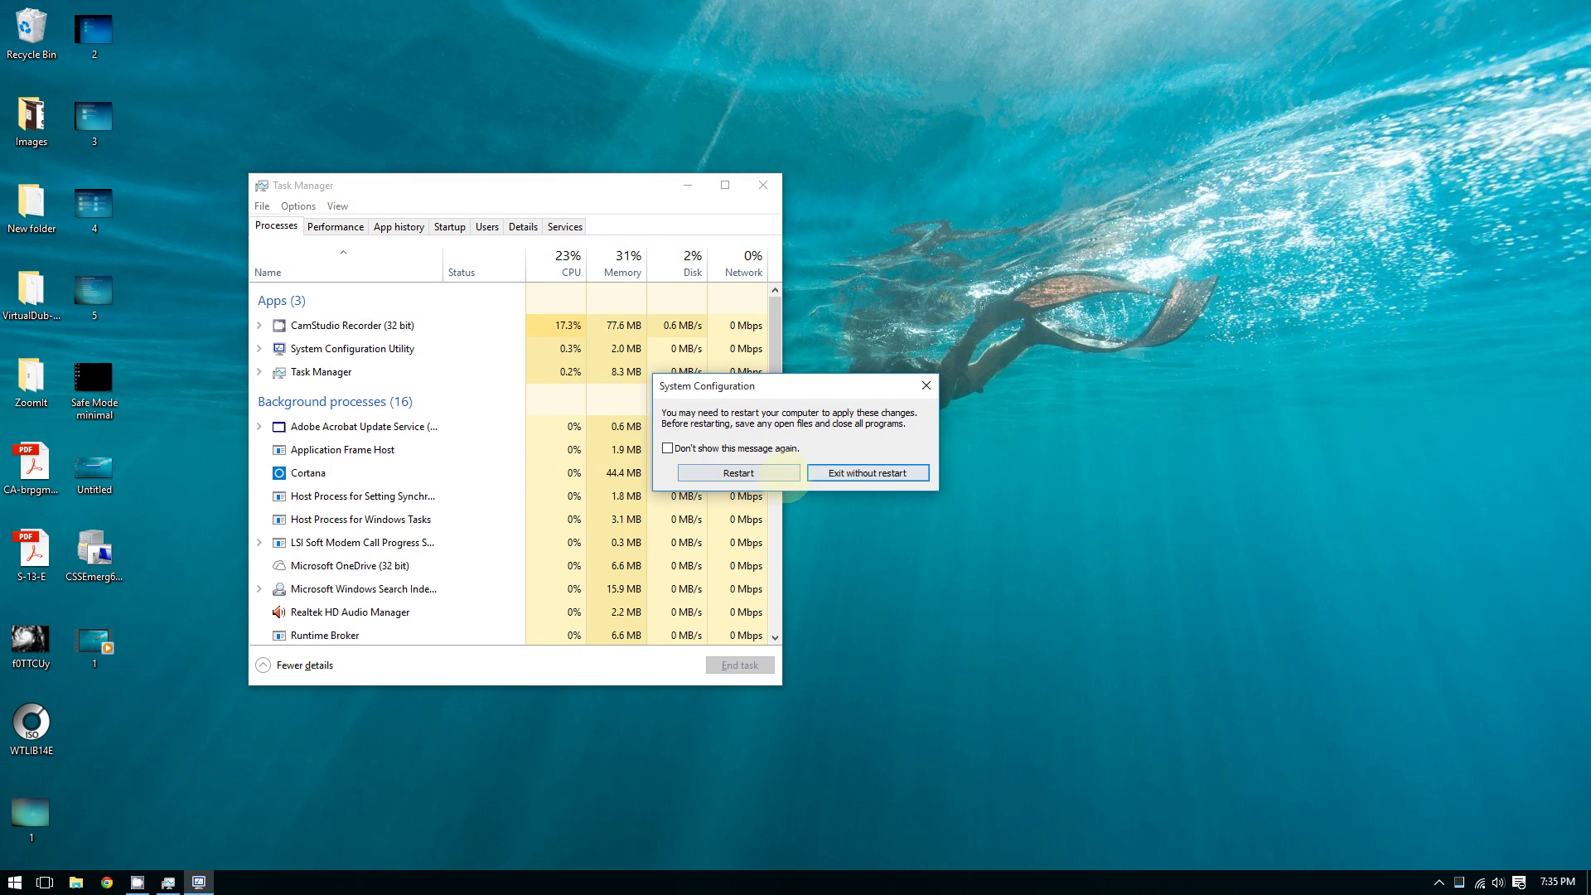
Step: Exit without restart, close Task Manager, and view the Restart option under Start > Power
{"action": "left_click", "coordinate": [829, 473]}
{"action": "left_click", "coordinate": [763, 185]}
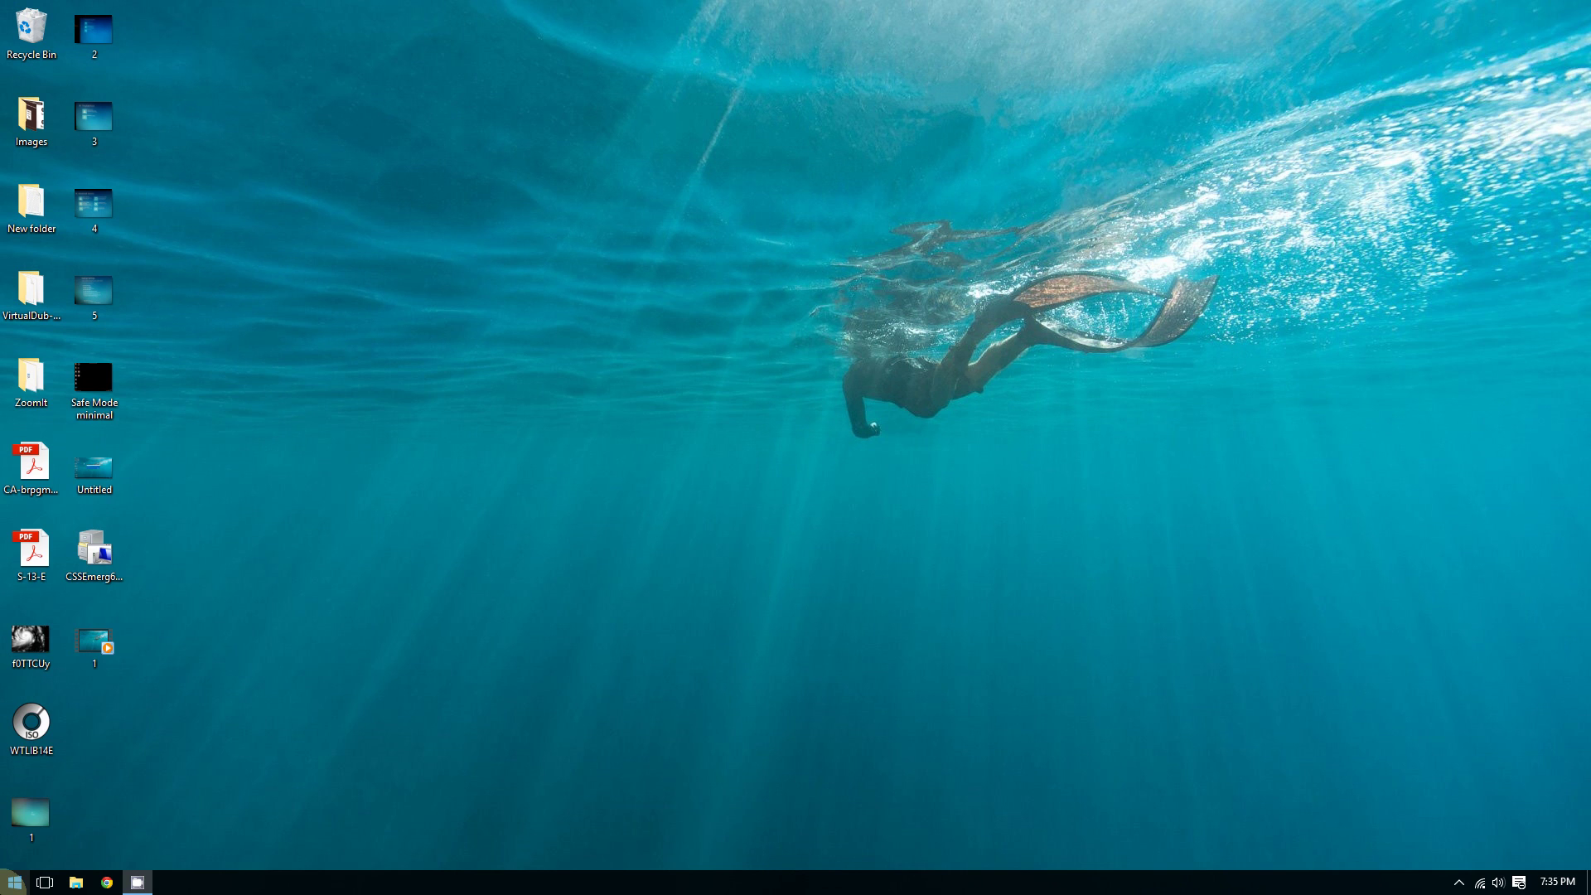
{"action": "left_click", "coordinate": [12, 883]}
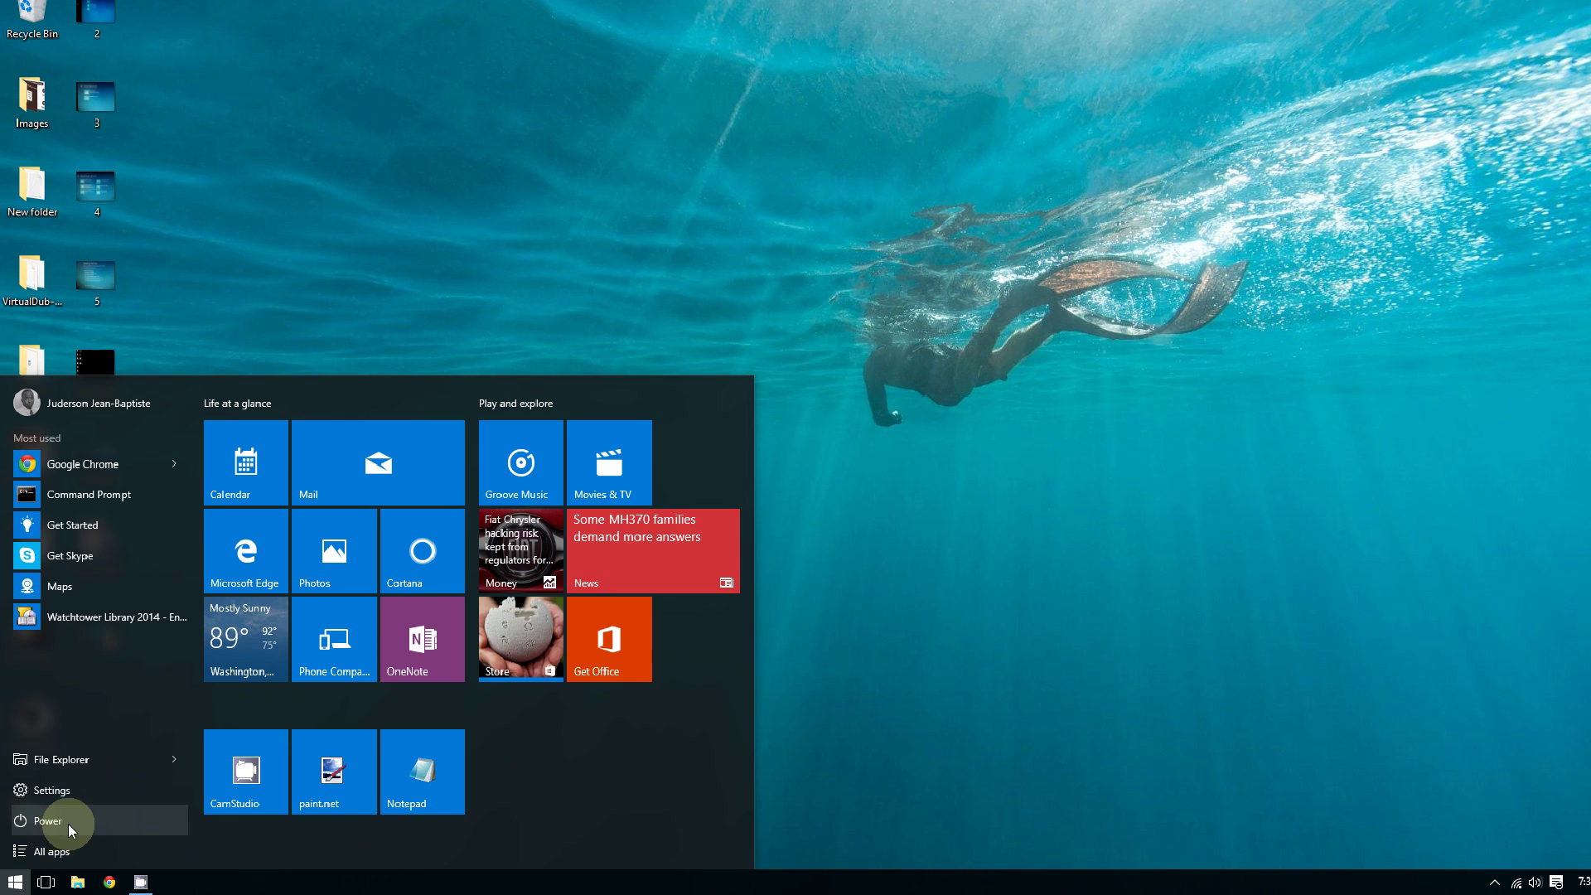
{"action": "left_click", "coordinate": [29, 887]}
{"action": "left_click", "coordinate": [29, 886]}
{"action": "left_click", "coordinate": [150, 775]}
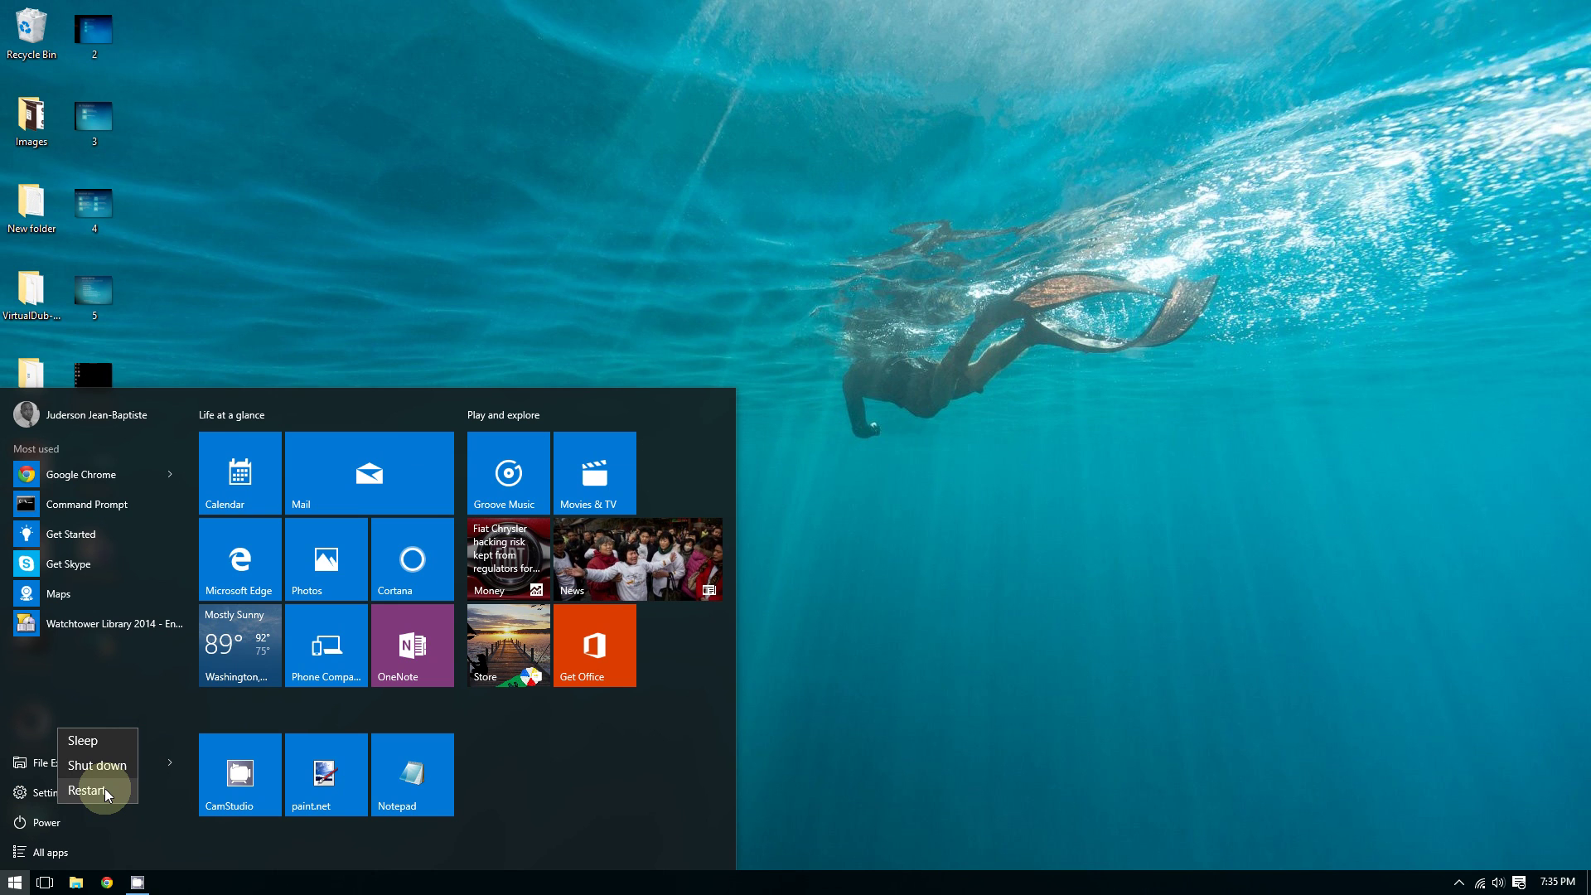
{"action": "left_click", "coordinate": [317, 104]}
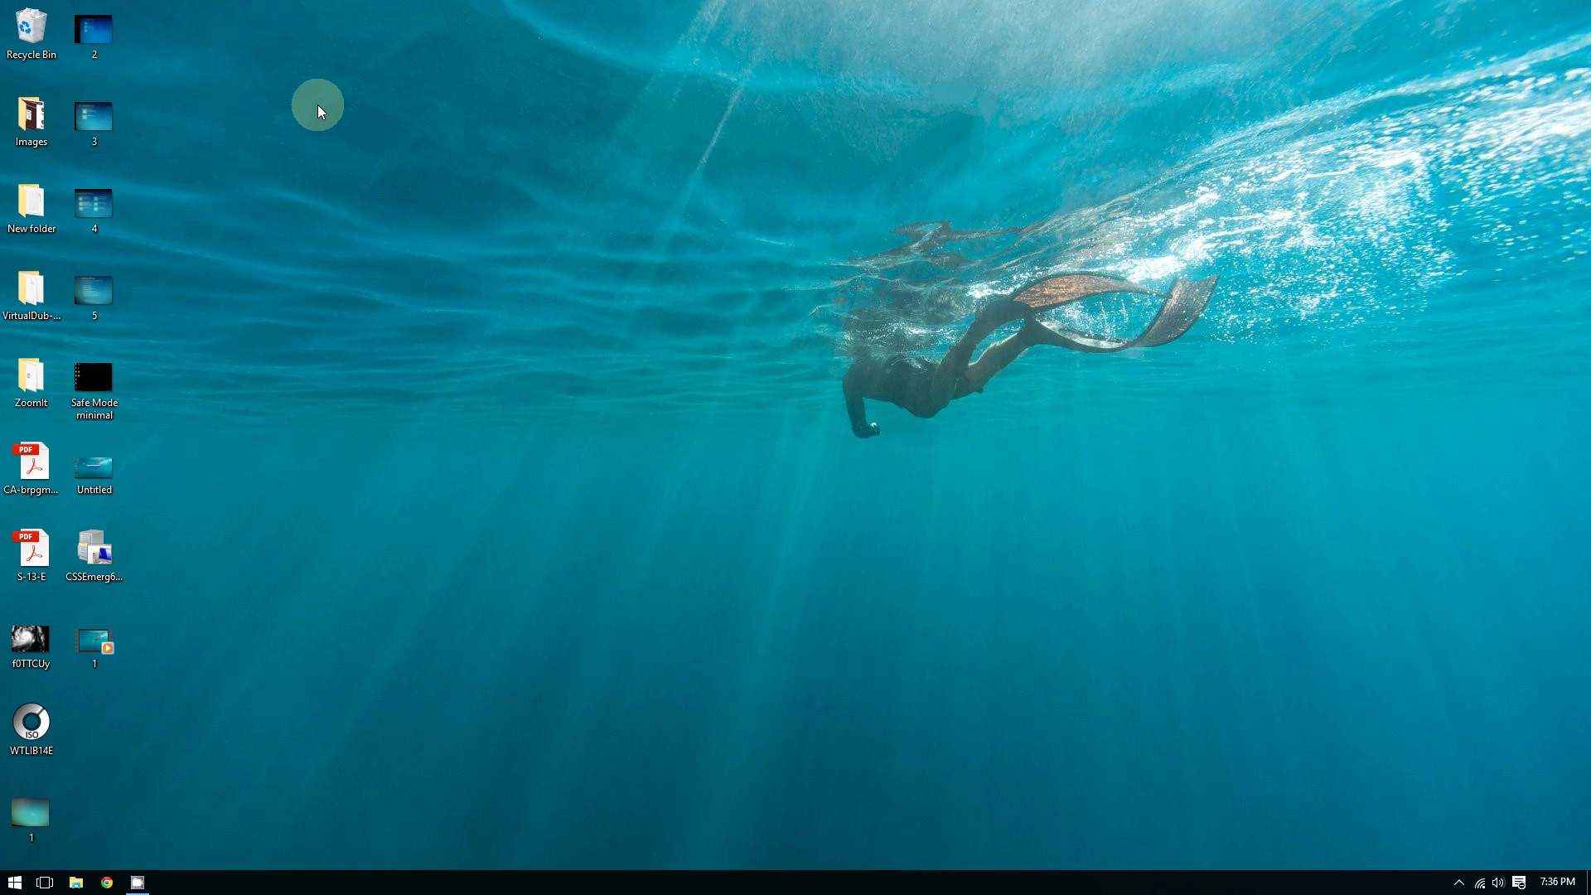
Step: Open the first boot-screen photo full screen and advance through Choose an option, Troubleshoot, Advanced options
{"action": "double_click", "coordinate": [46, 812]}
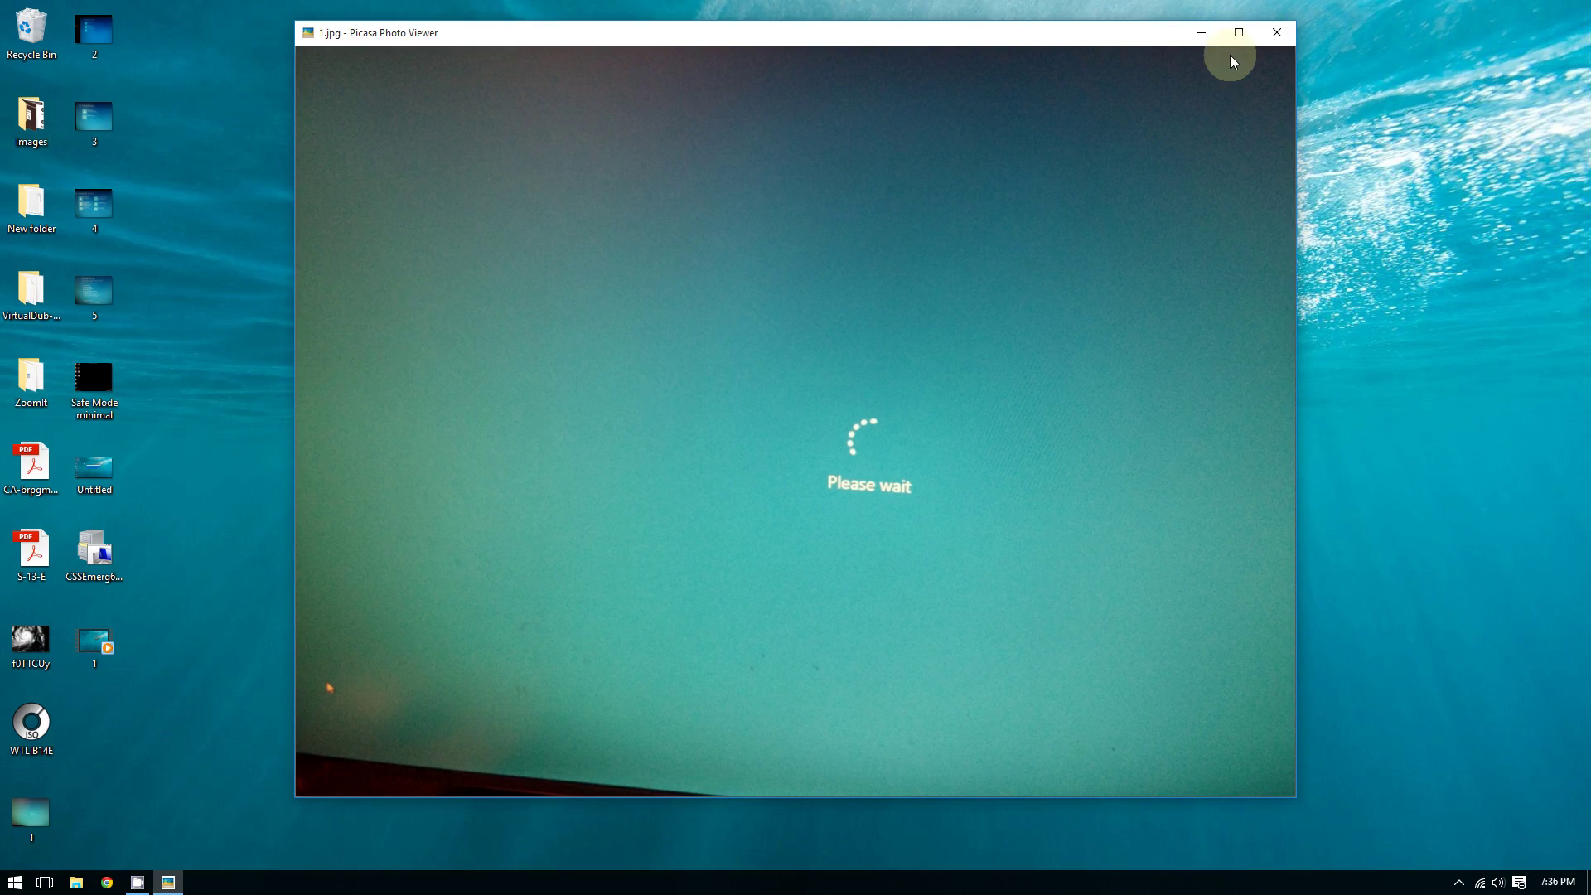
{"action": "left_click", "coordinate": [1239, 38]}
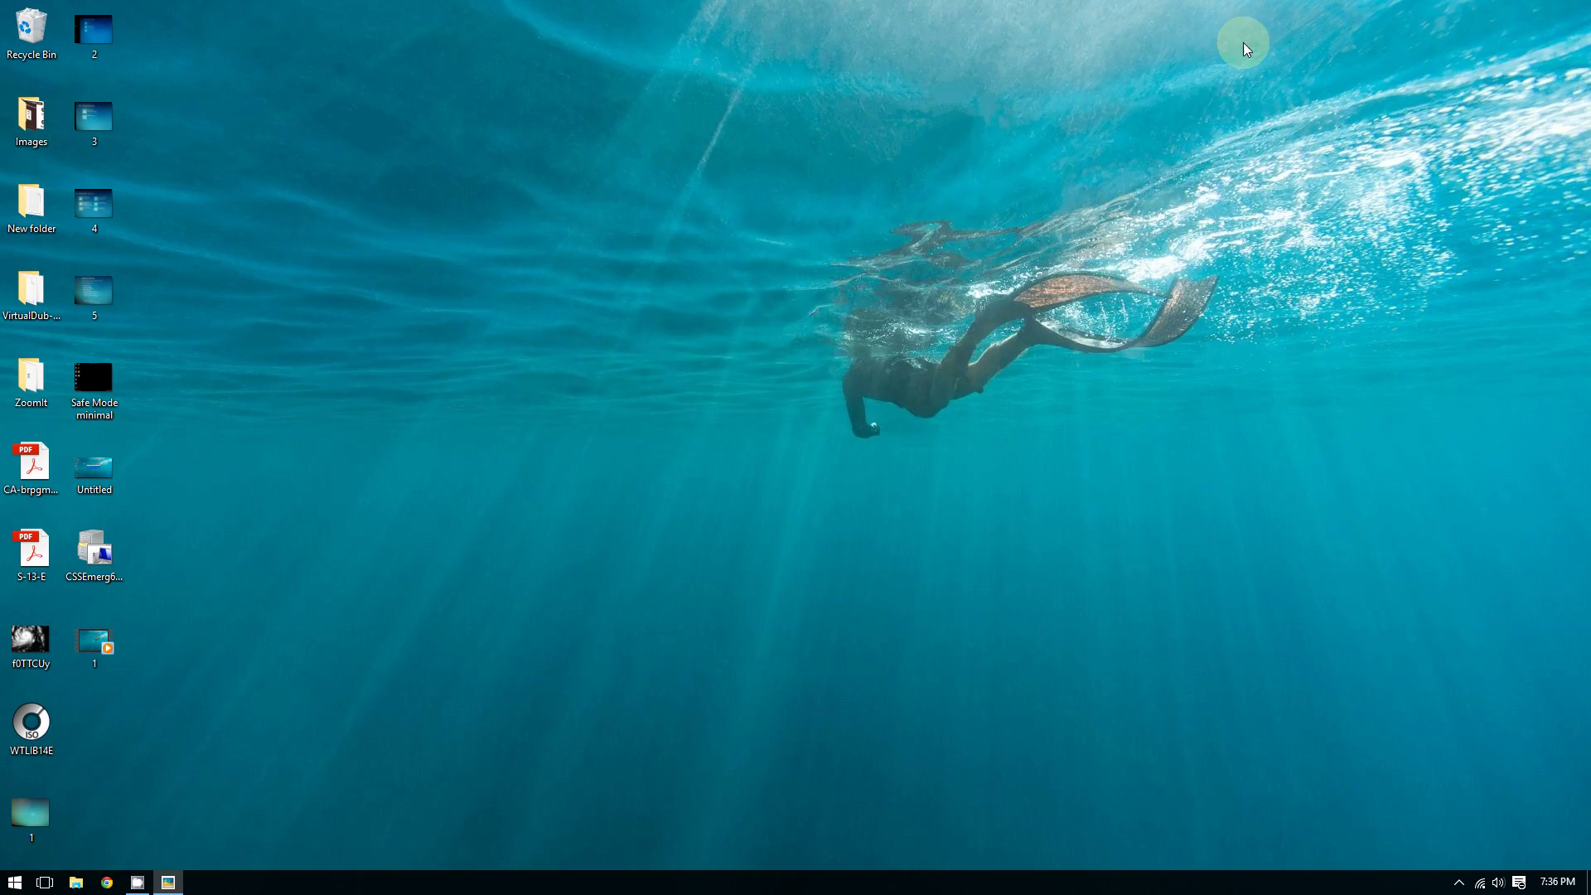
{"action": "key", "text": "Right"}
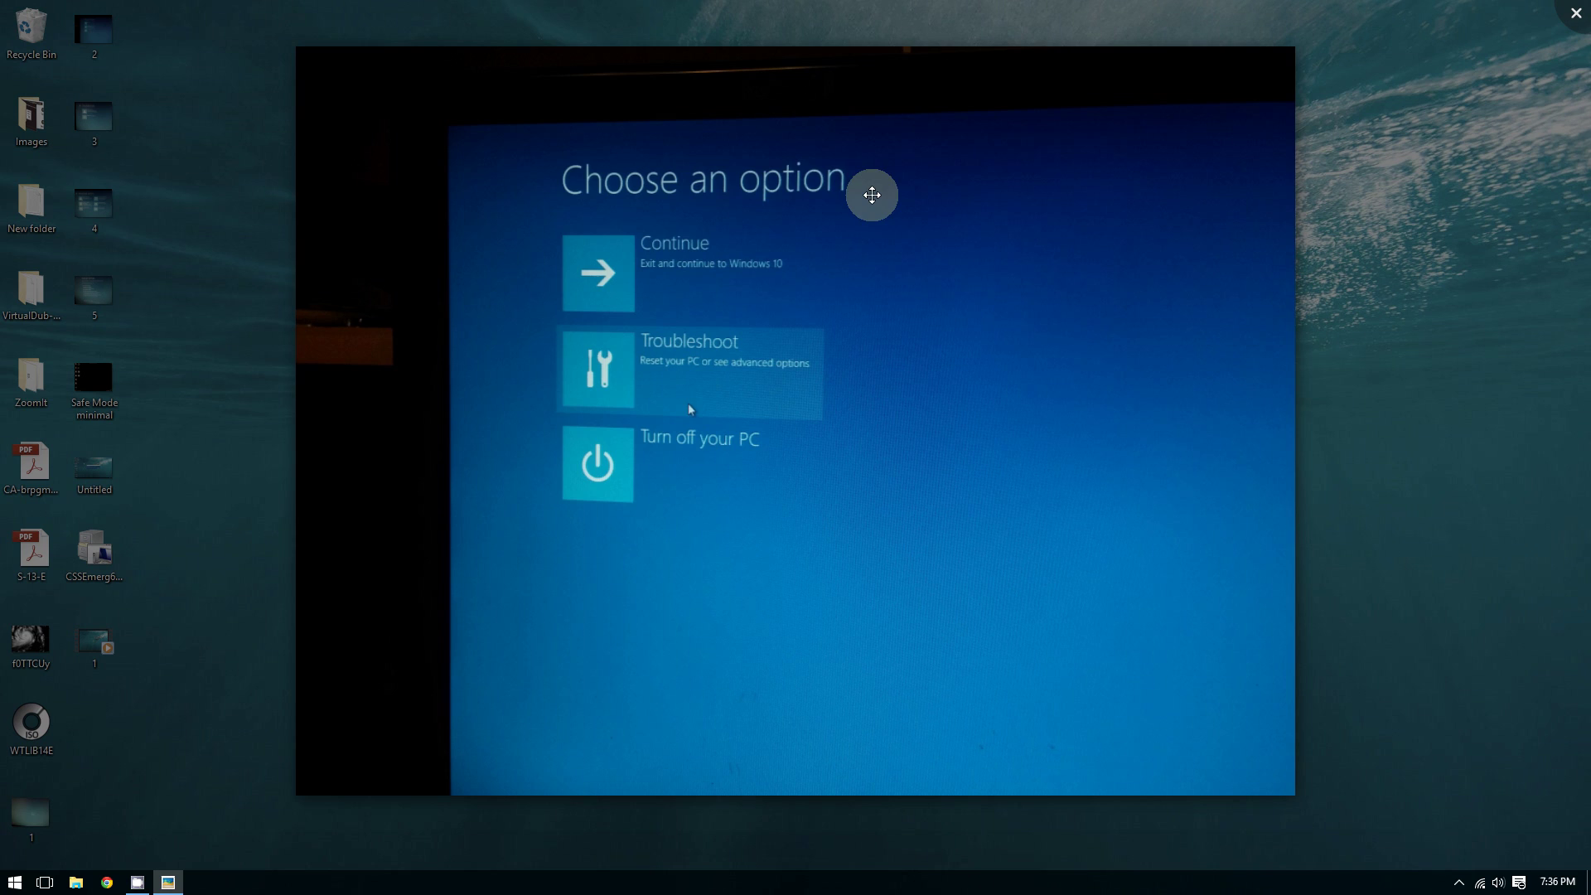
{"action": "key", "text": "Right"}
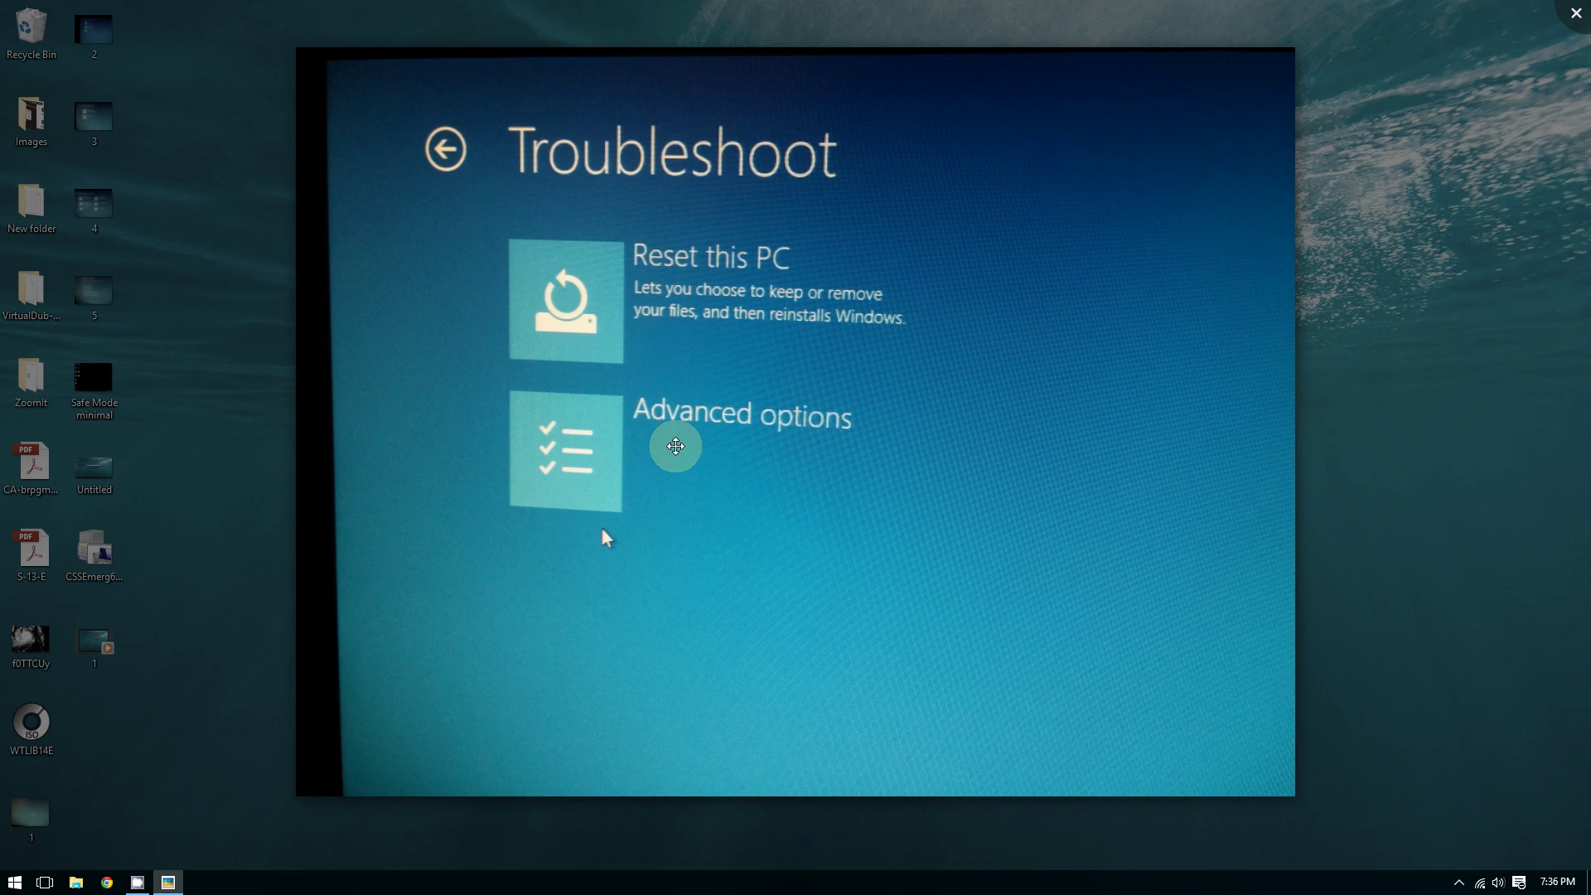
{"action": "key", "text": "Right"}
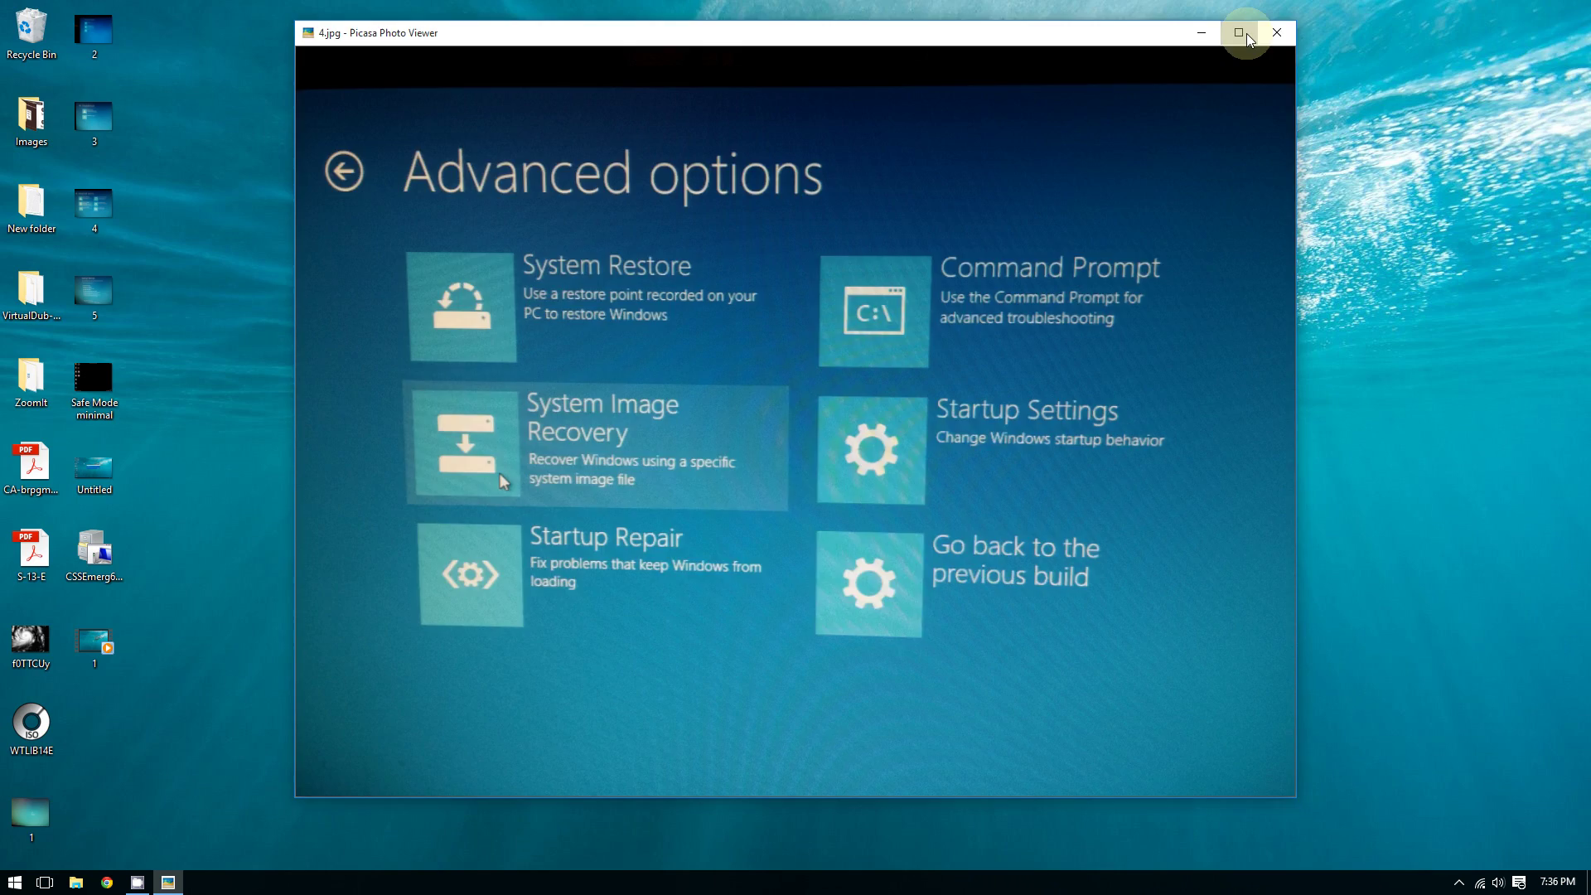
Step: Show the Startup Settings photo (5.jpg) full screen, then close Picasa Photo Viewer
{"action": "left_click", "coordinate": [1240, 34]}
{"action": "key", "text": "Right"}
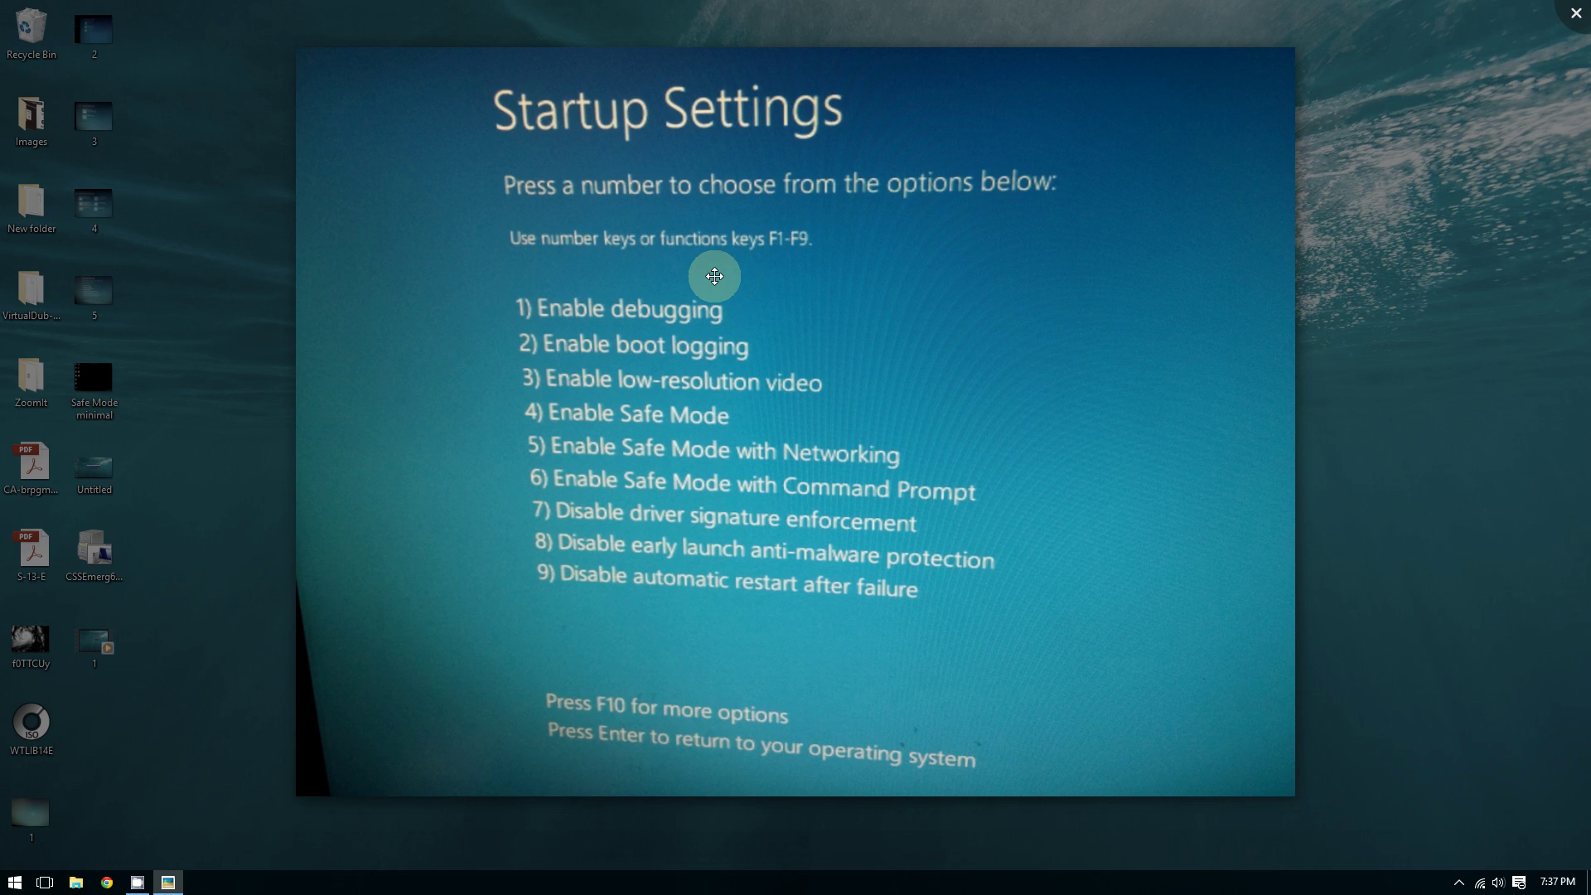
{"action": "key", "text": "ctrl+1"}
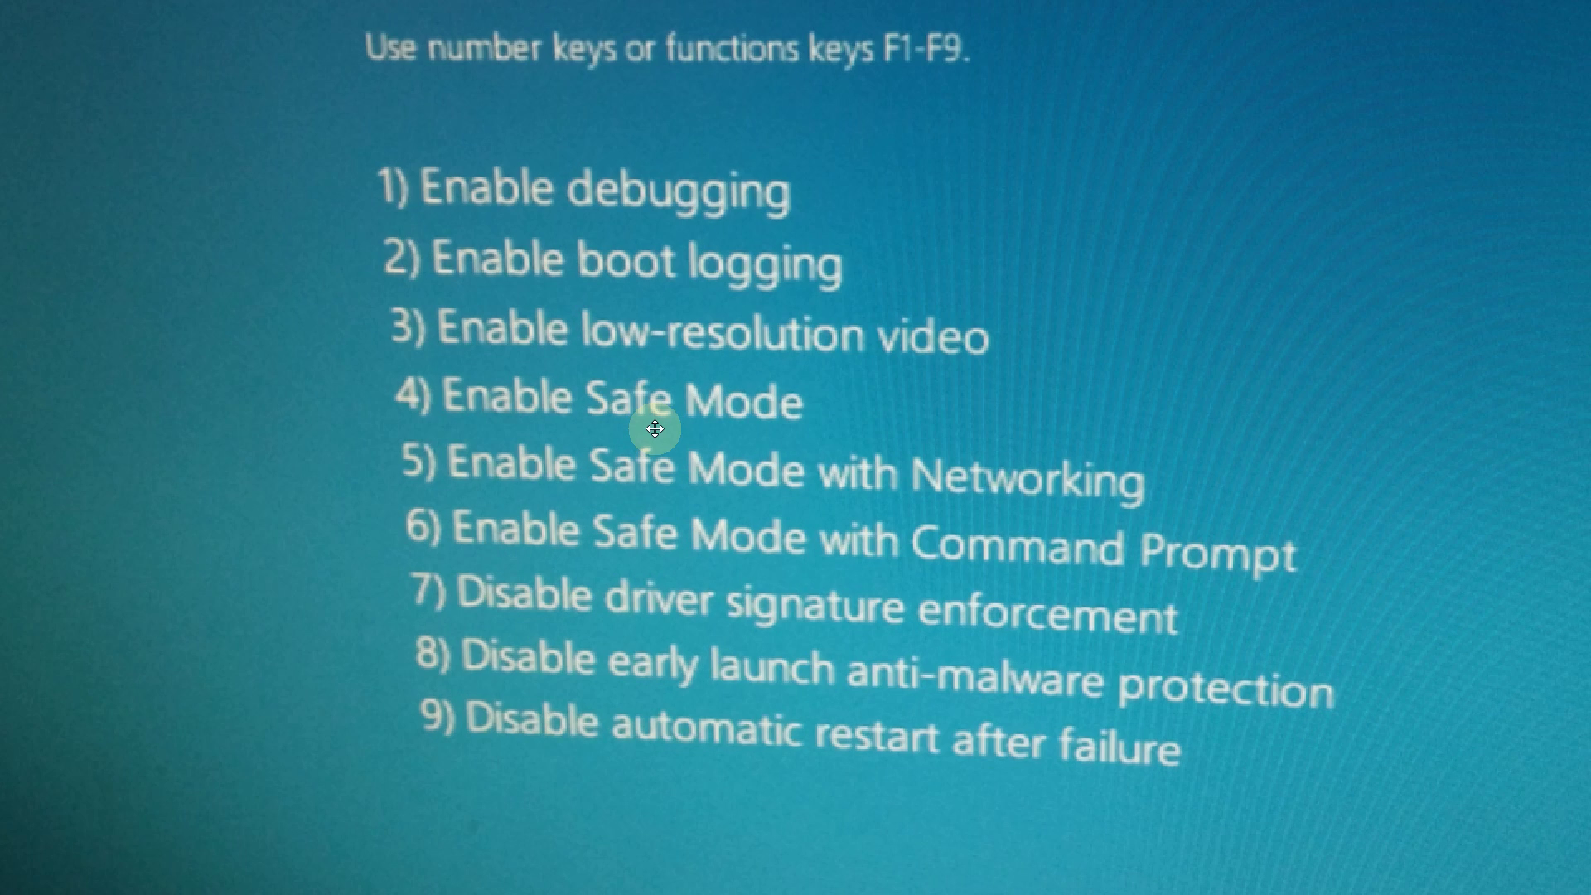
{"action": "key", "text": "Escape"}
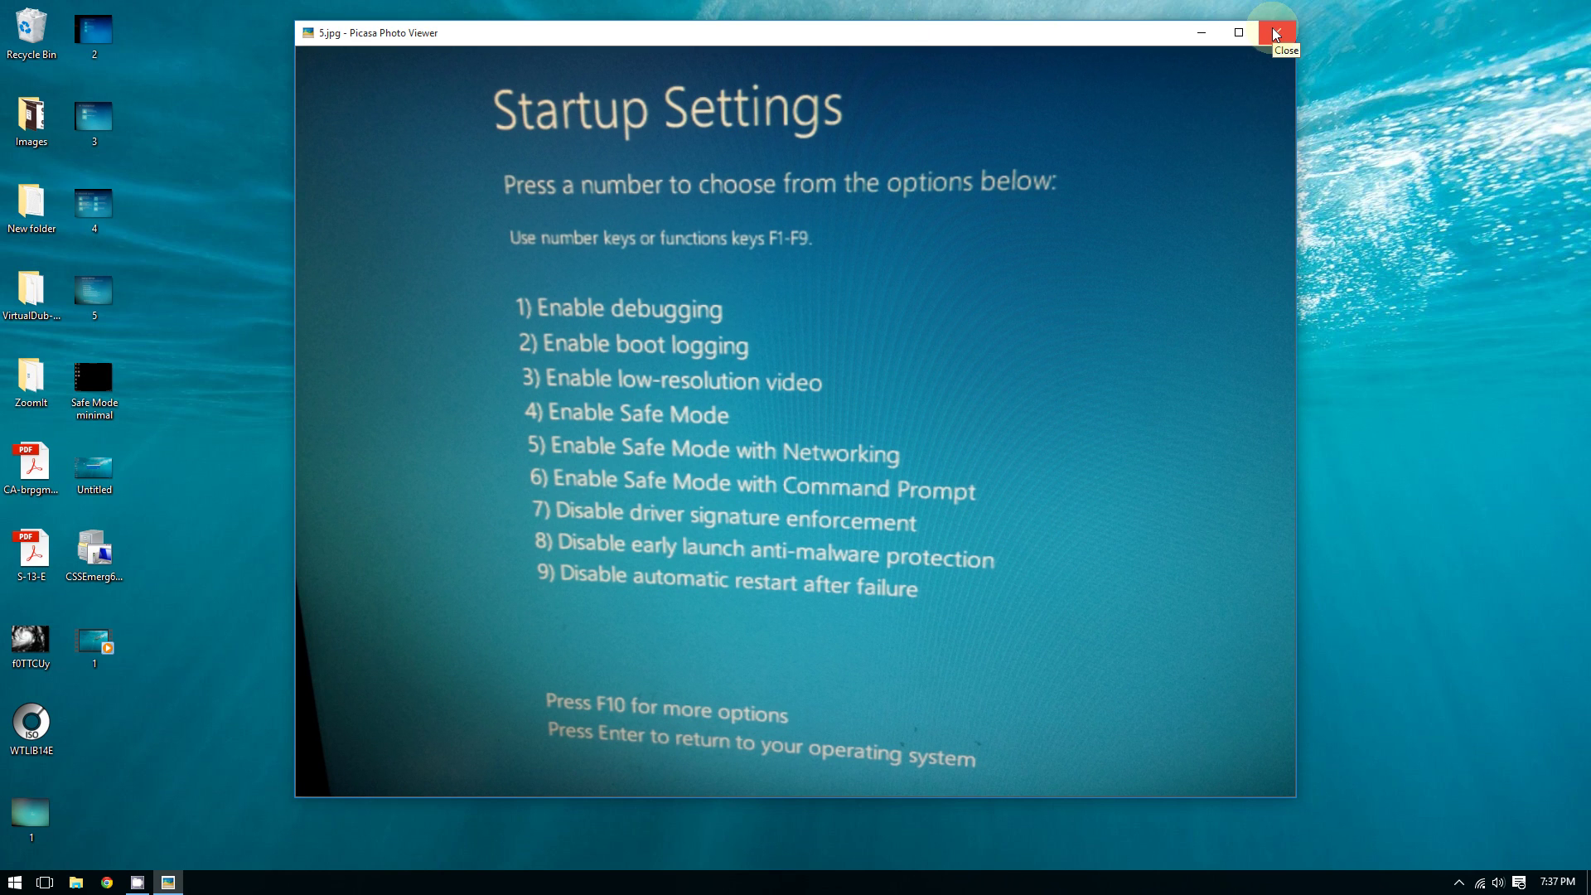
{"action": "left_click", "coordinate": [1268, 31]}
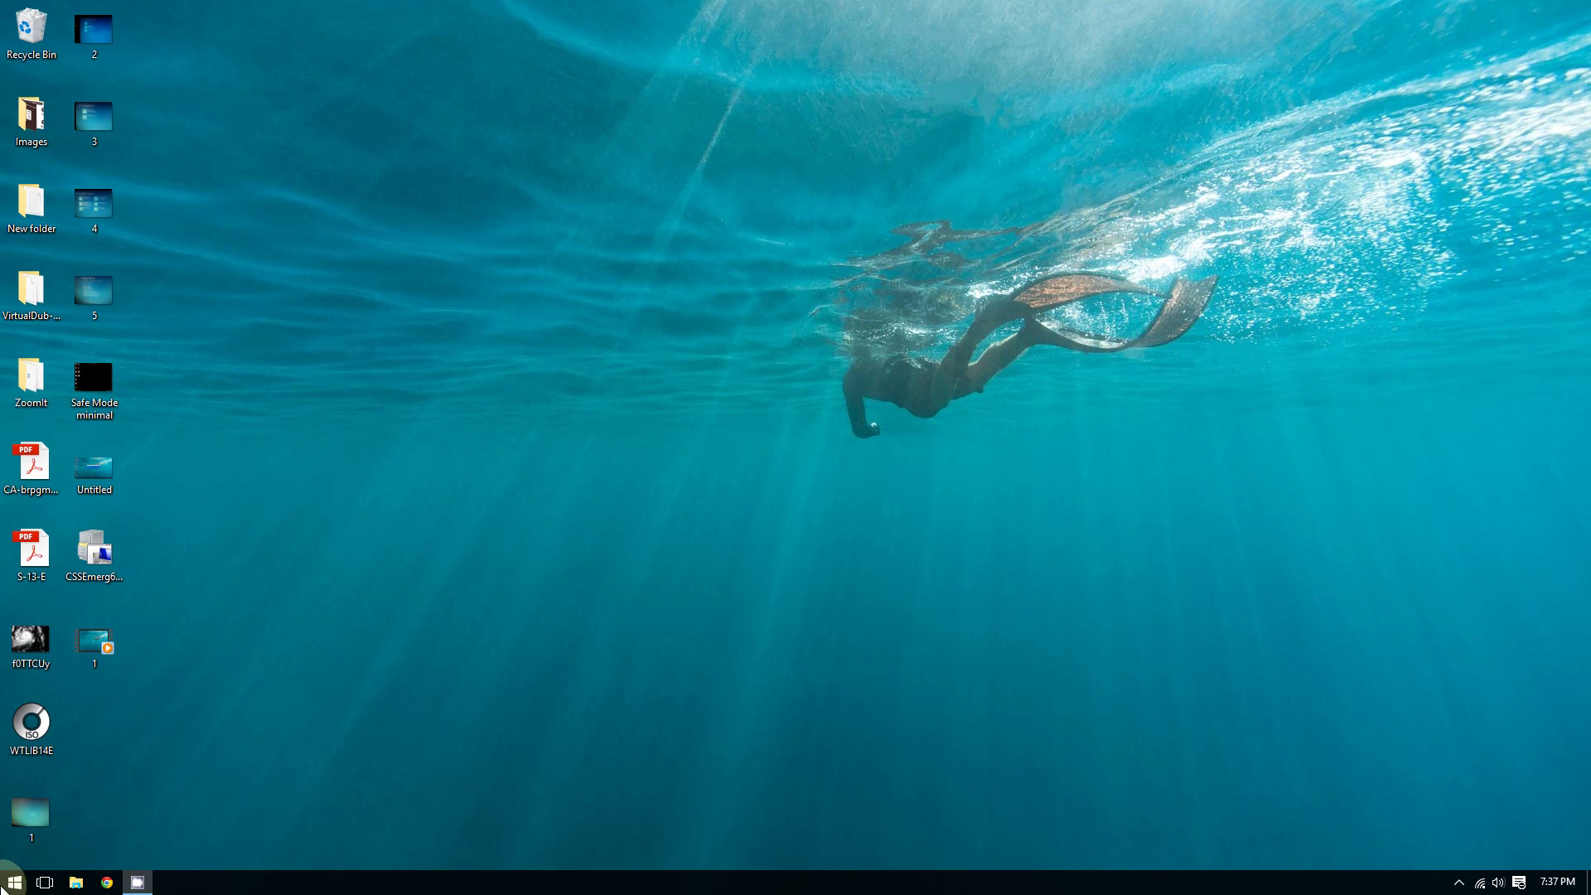
Step: Open Settings from the Start menu, move it upper left, and scroll to Update & security
{"action": "left_click", "coordinate": [29, 868]}
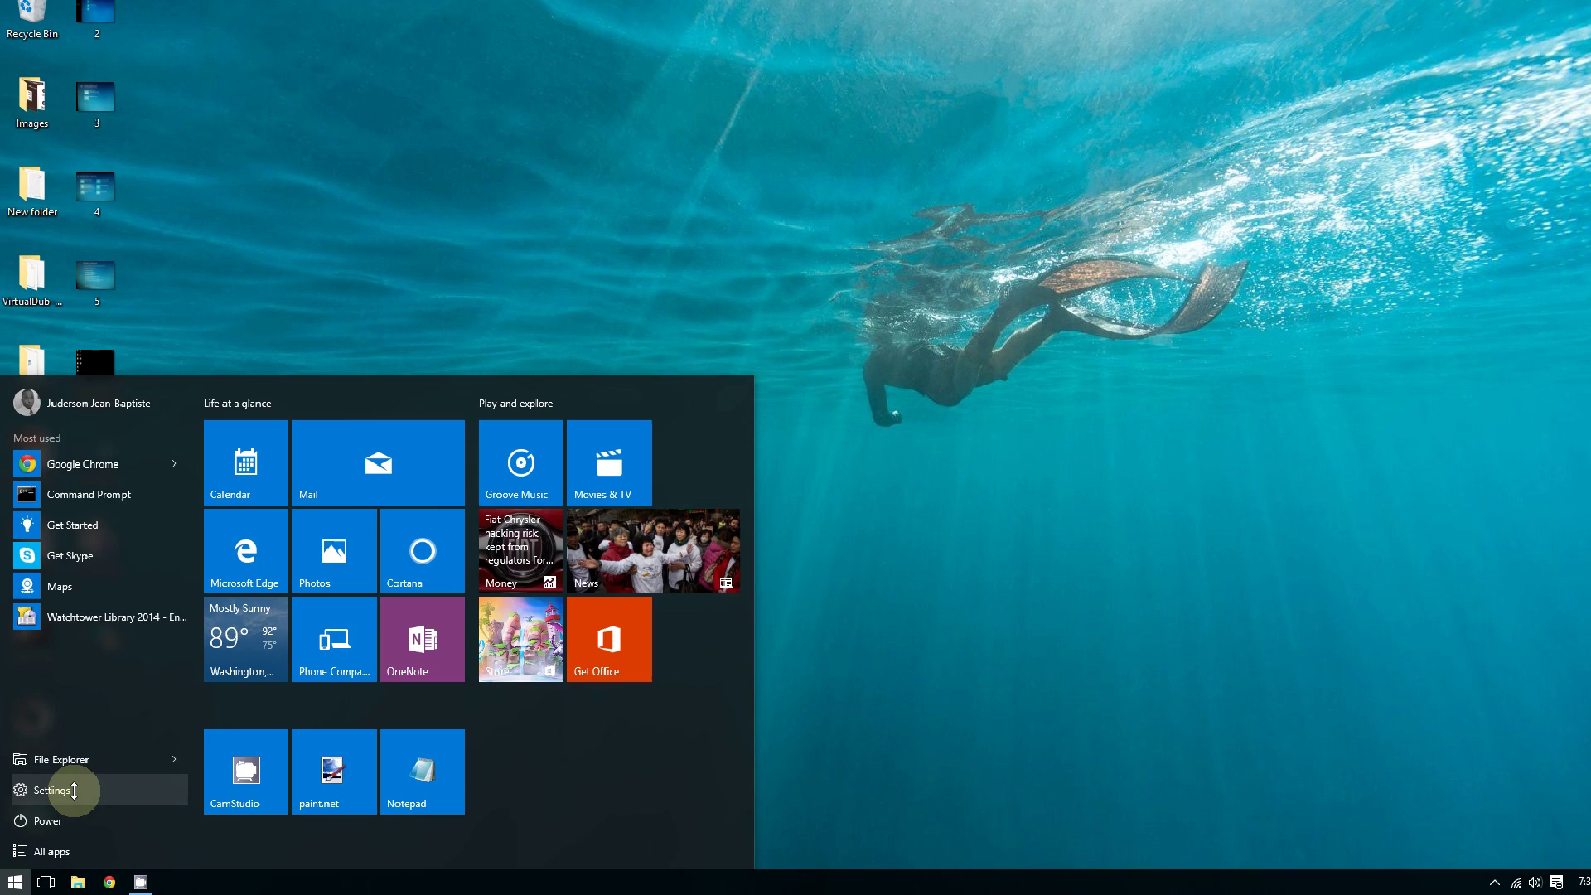
{"action": "key", "text": "super"}
{"action": "key", "text": "super"}
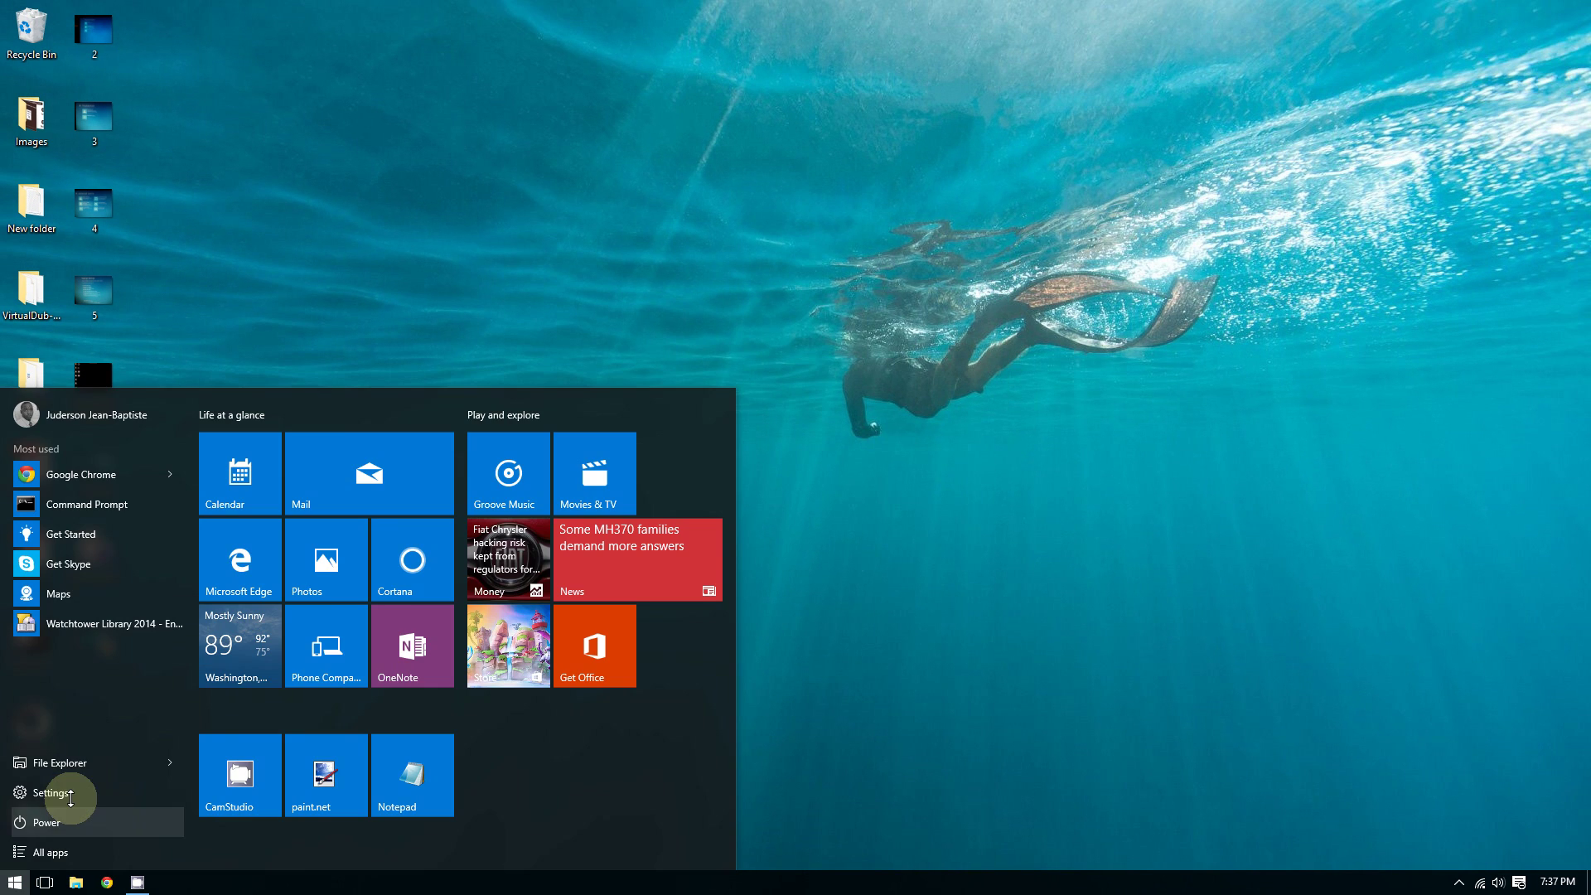
{"action": "left_click", "coordinate": [69, 794]}
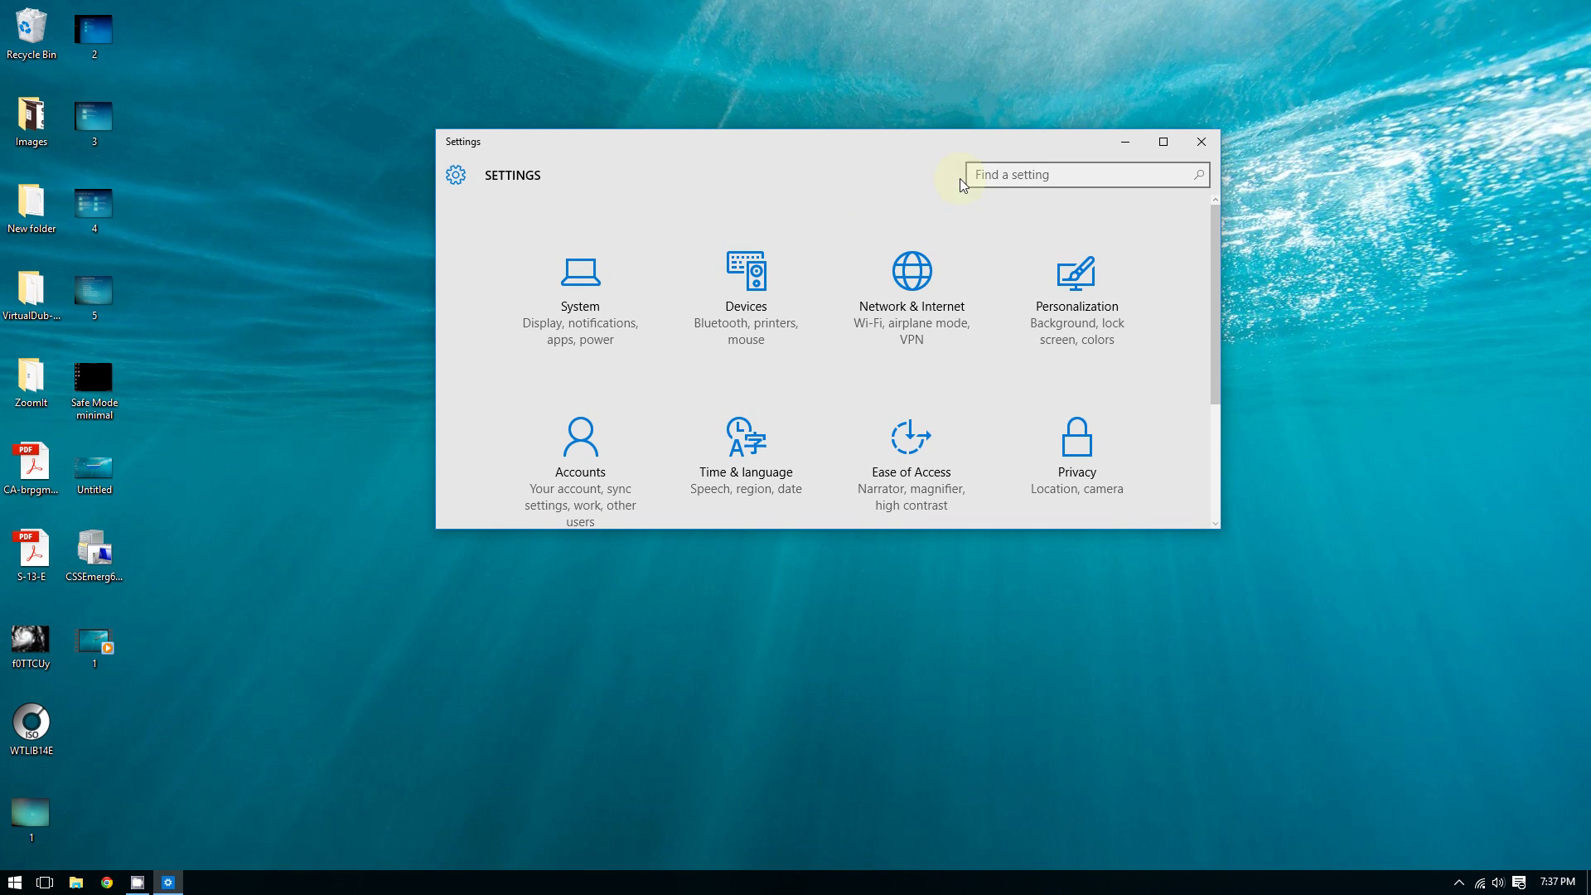
{"action": "left_click_drag", "start_coordinate": [1020, 149], "coordinate": [758, 95]}
{"action": "scroll", "coordinate": [878, 249], "scroll_direction": "down", "scroll_amount": 3}
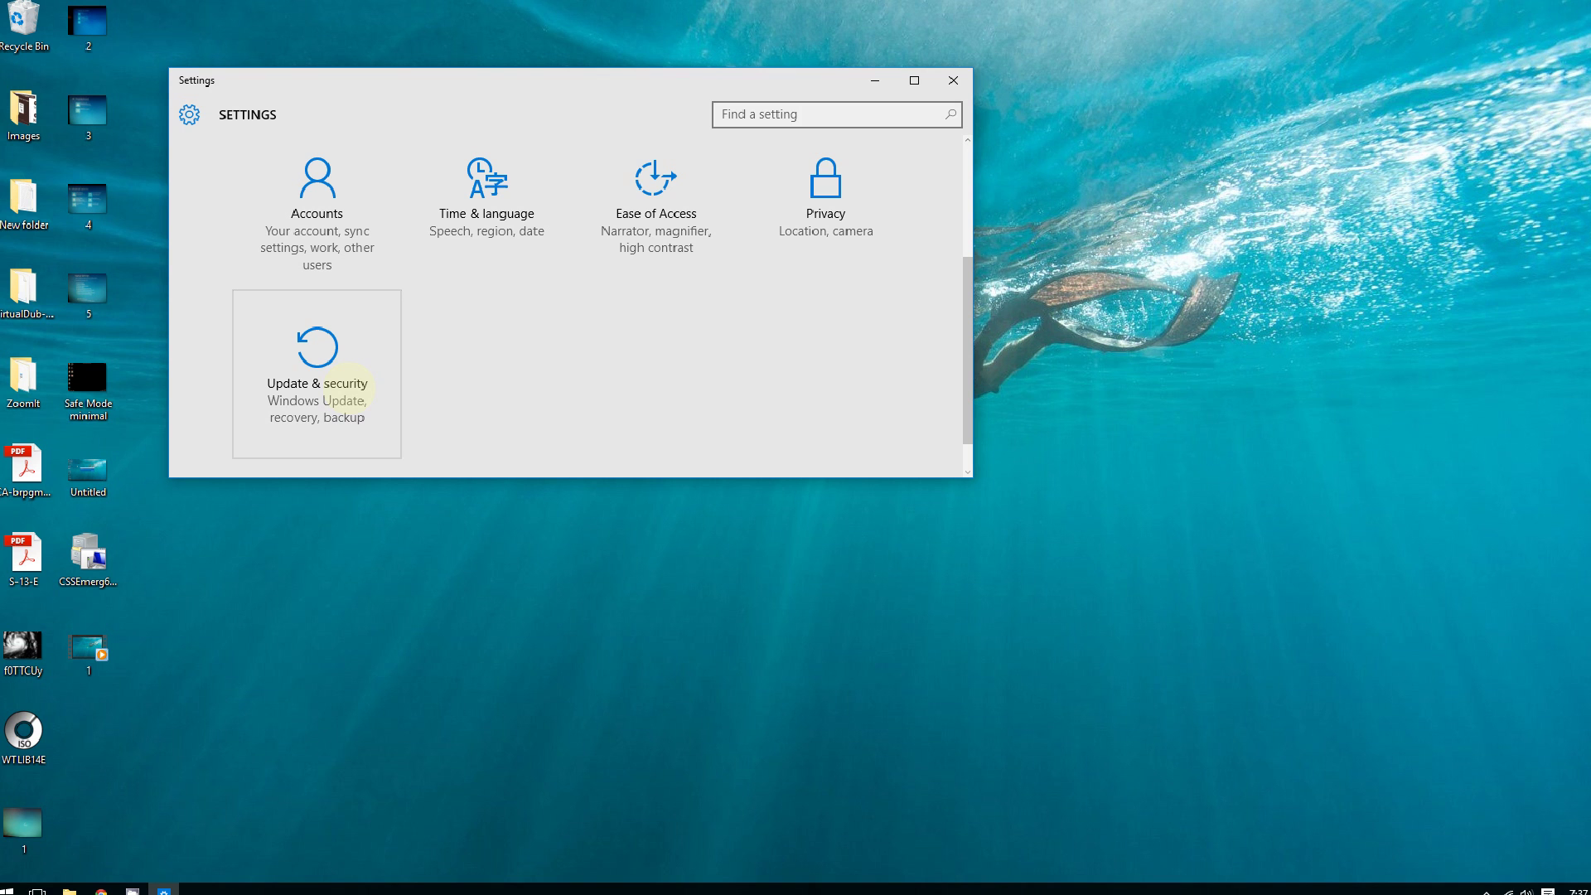
Step: Go to Update & security > Recovery, scroll to Advanced startup, then close Settings
{"action": "left_click", "coordinate": [373, 397]}
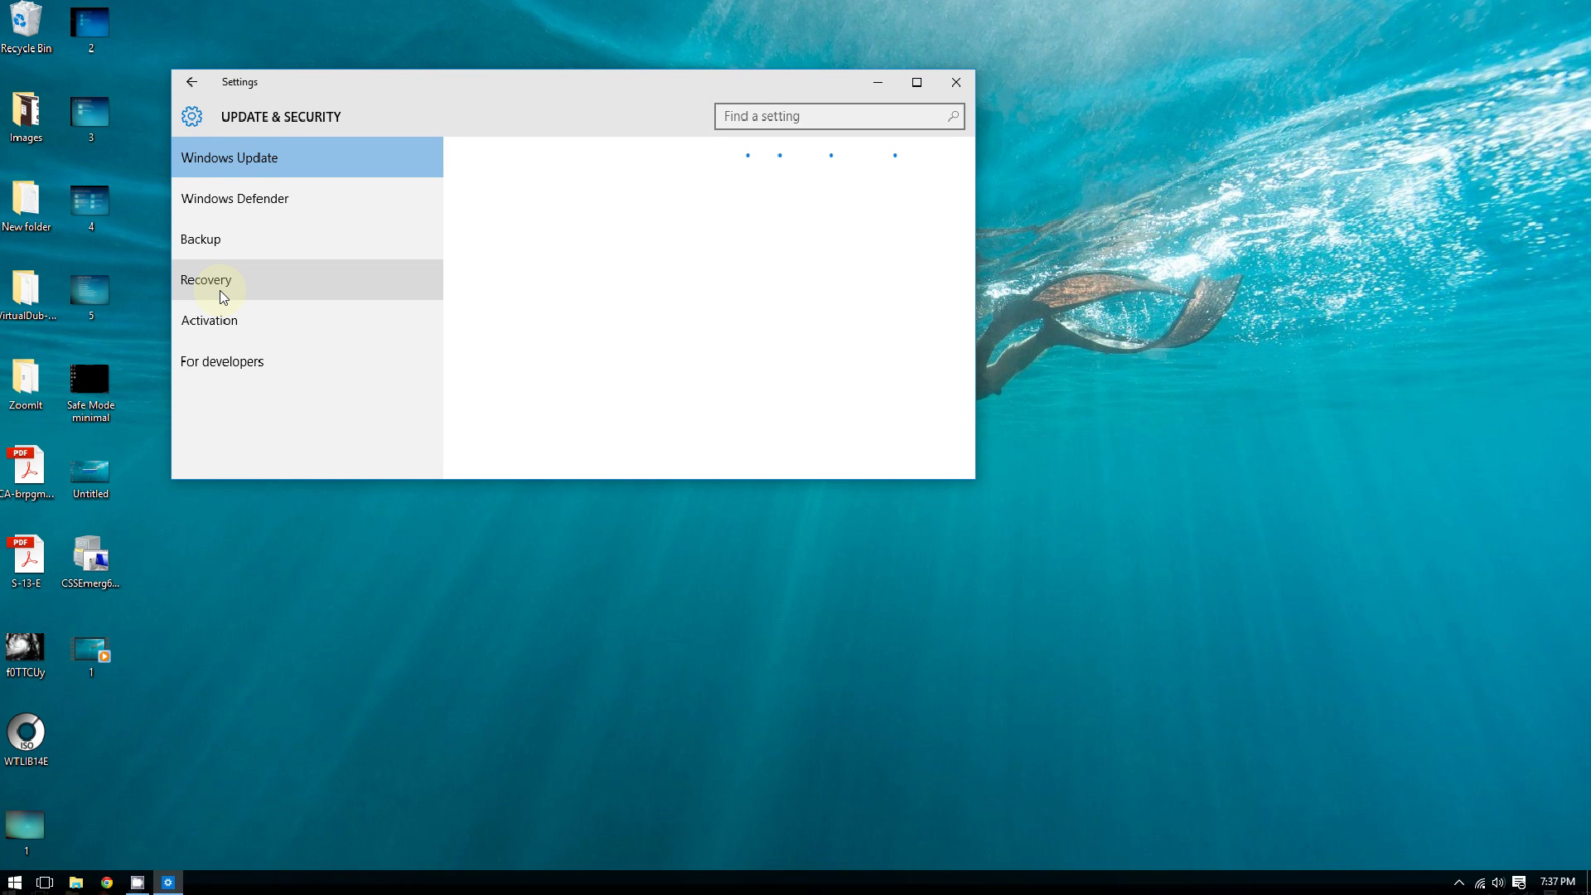
{"action": "left_click", "coordinate": [221, 290]}
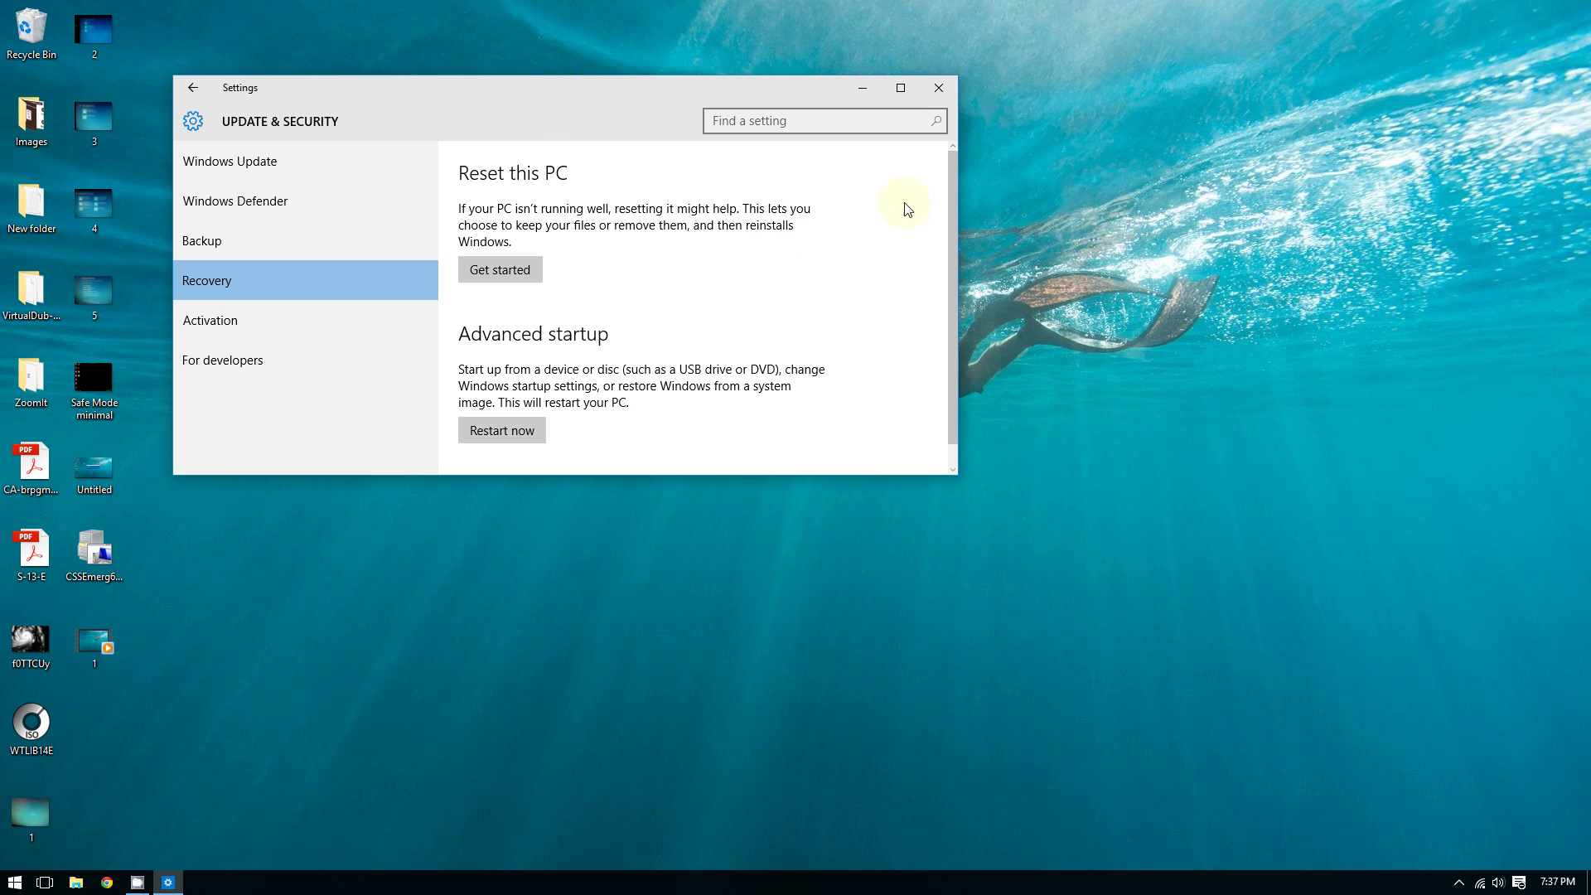
{"action": "scroll", "coordinate": [943, 311], "scroll_direction": "down", "scroll_amount": 1}
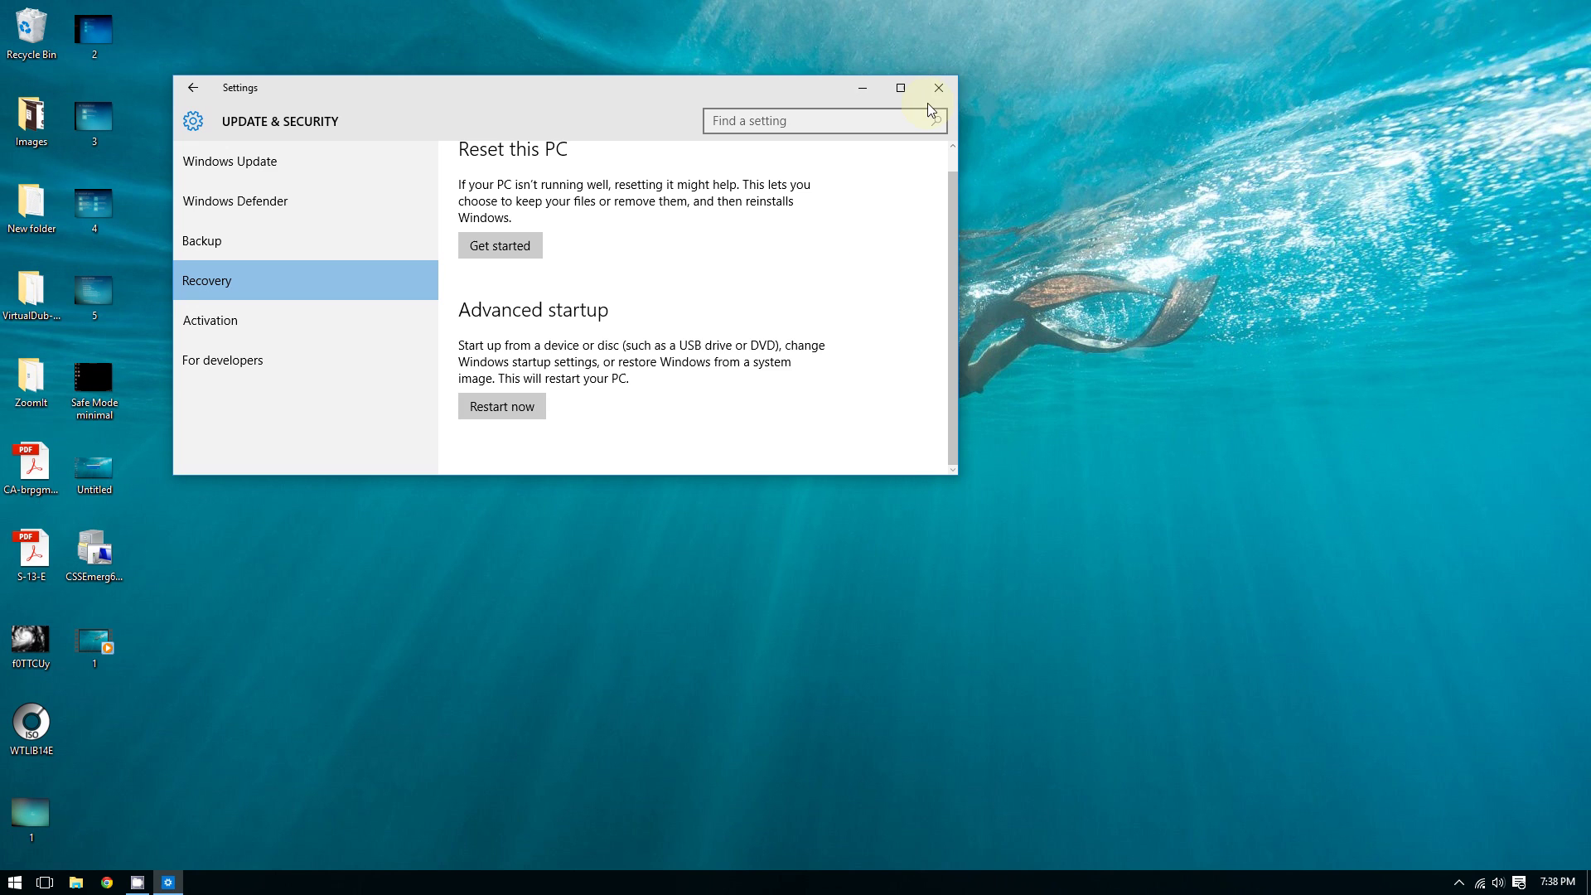
{"action": "left_click", "coordinate": [935, 90]}
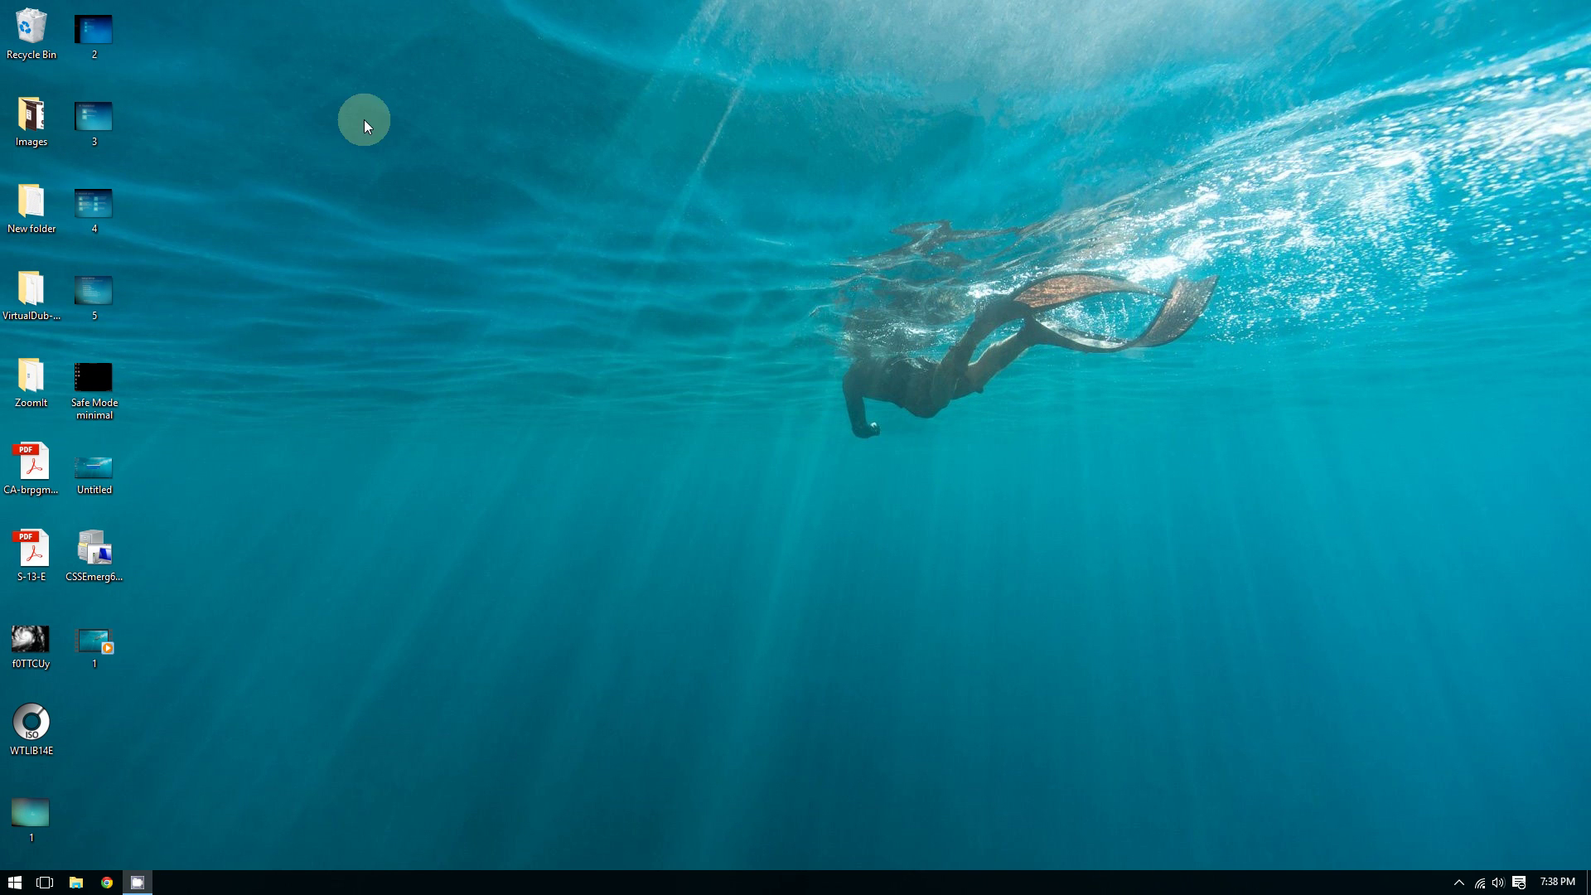
{"action": "double_click", "coordinate": [104, 38]}
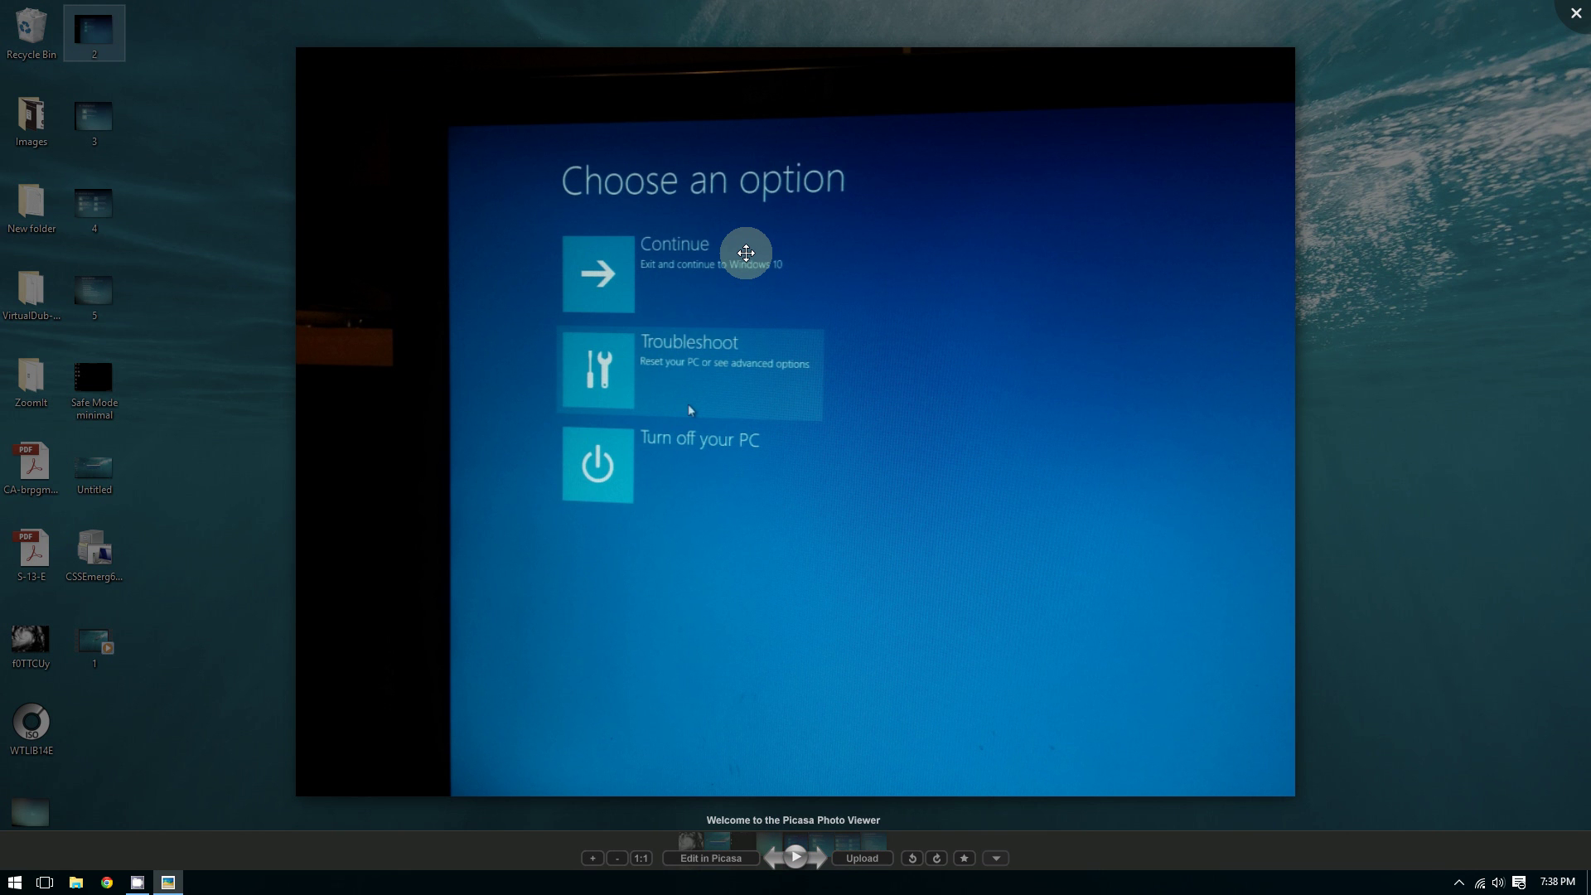
{"action": "left_click", "coordinate": [1573, 13]}
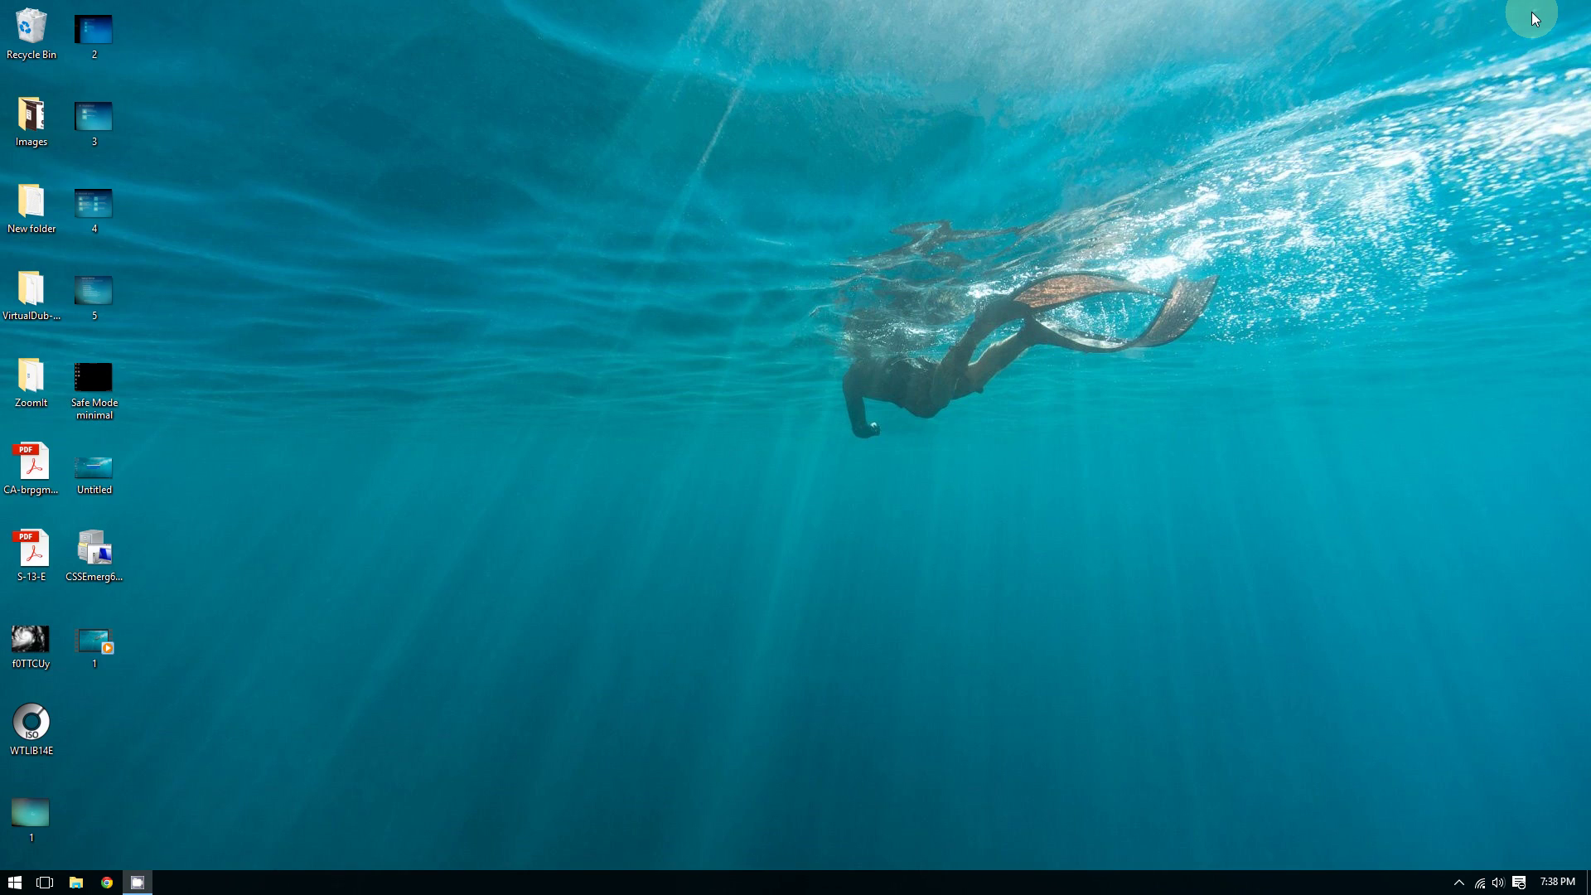